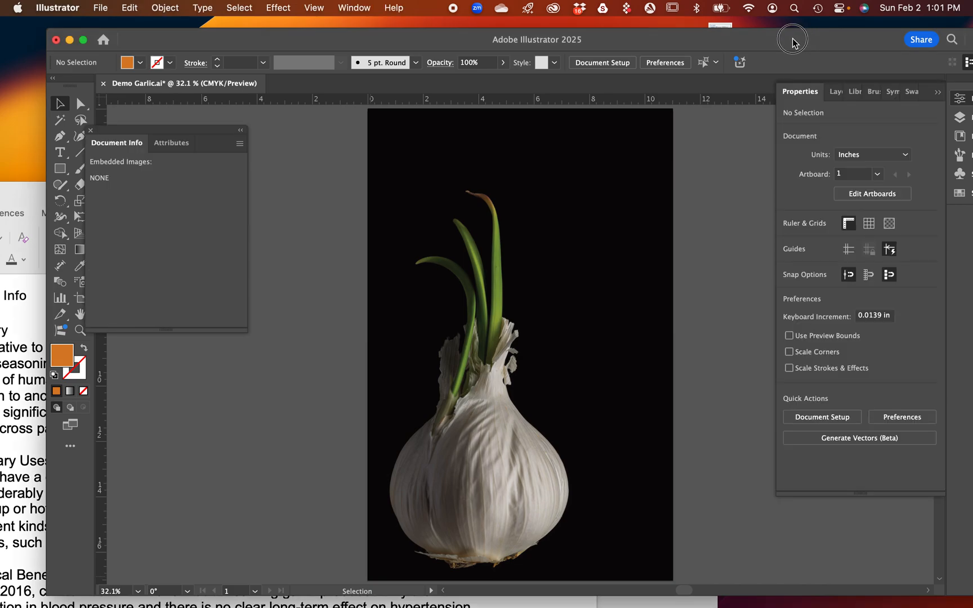
Step: Reposition the window and examine the garlic document's layer list, general document properties and color swatches
left_click_drag(789, 41, 737, 29)
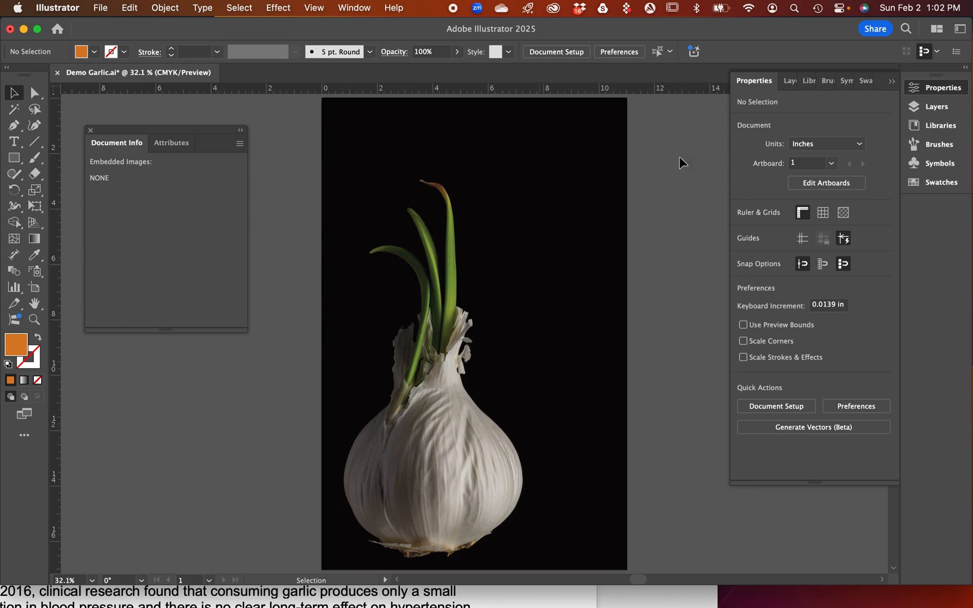
left_click(788, 82)
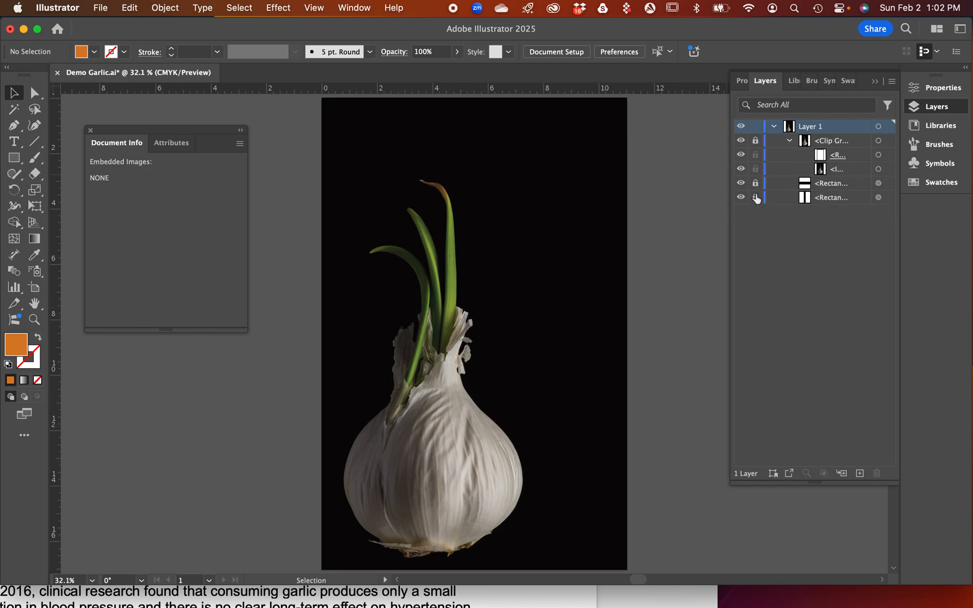
left_click(523, 278)
left_click(742, 80)
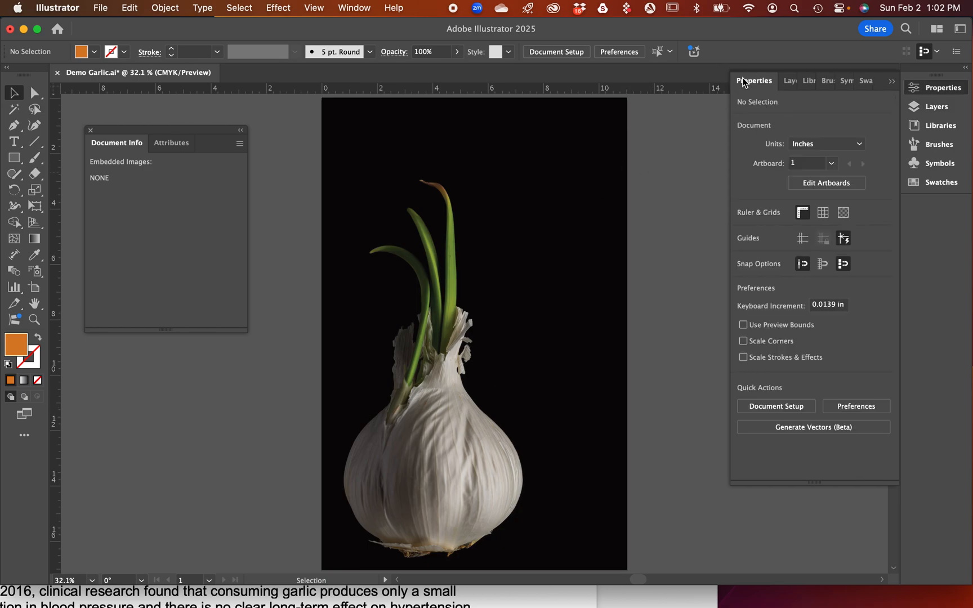
left_click(866, 81)
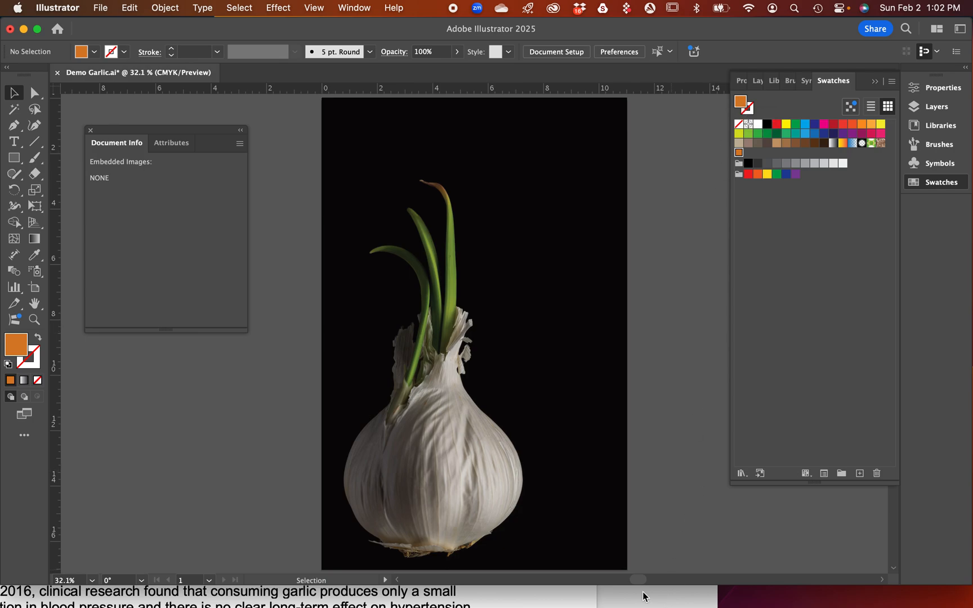
Step: Switch to the Garlic Info document in Word, bring its full text into view for reading, and return to Illustrator
left_click(566, 605)
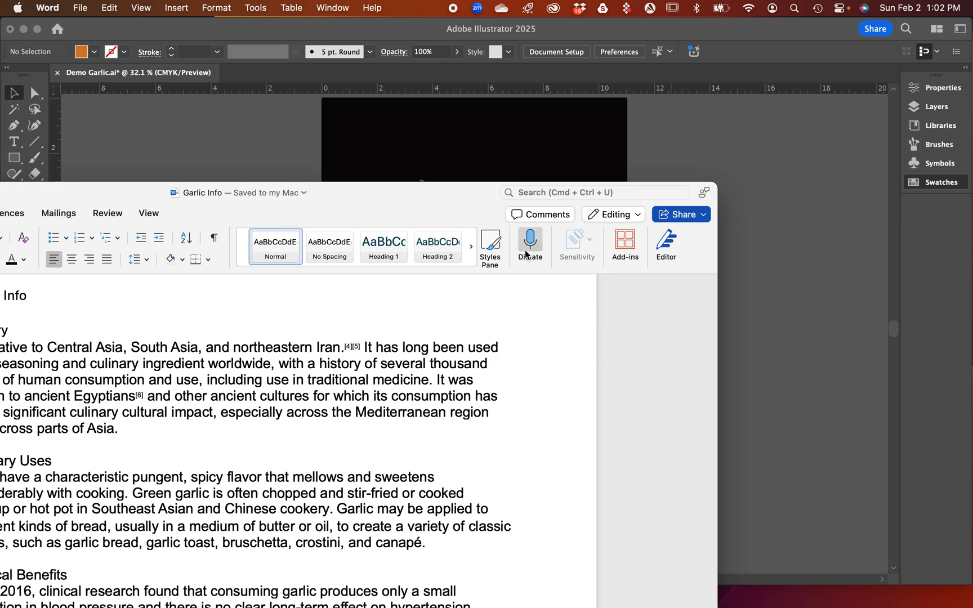
left_click_drag(440, 208, 626, 52)
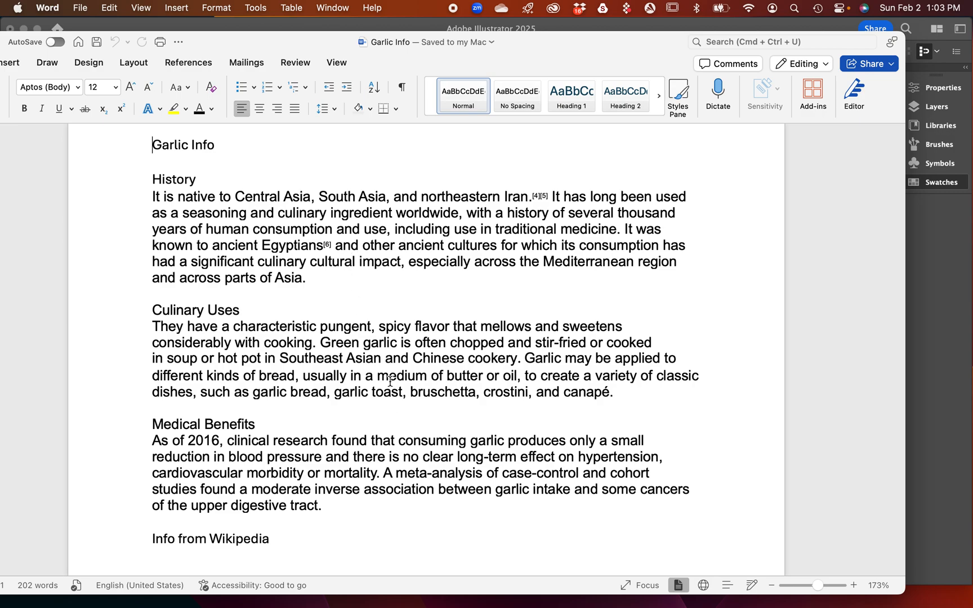
left_click(942, 433)
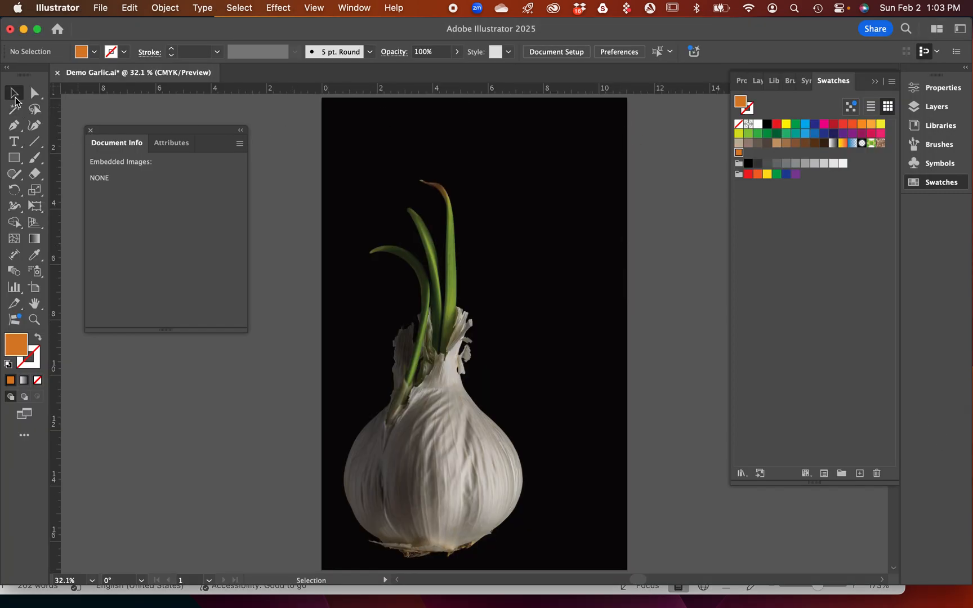
Step: Add a line of placeholder point type above the garlic stems and fill it with the orange swatch
left_click(14, 143)
right_click(14, 144)
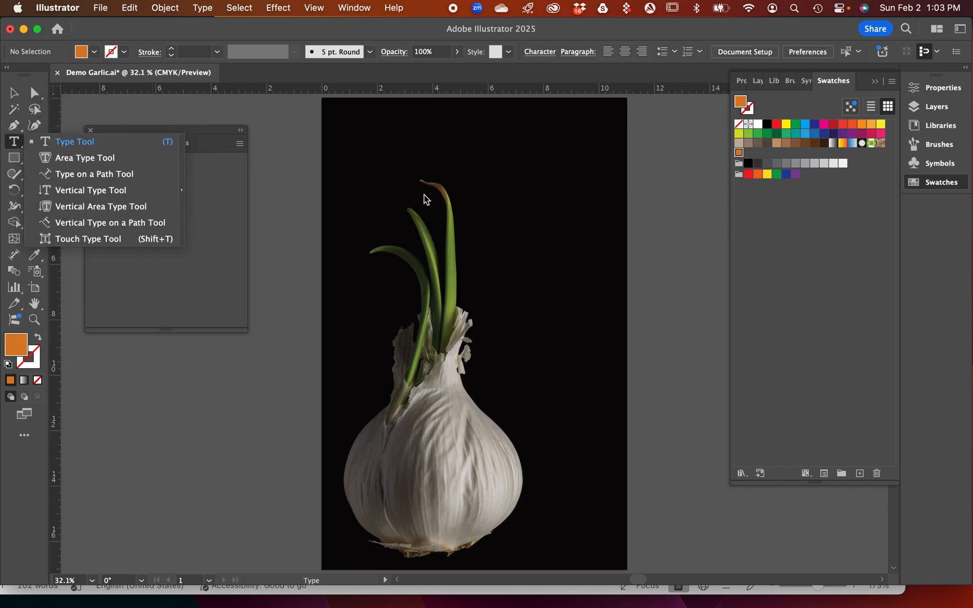
left_click(490, 155)
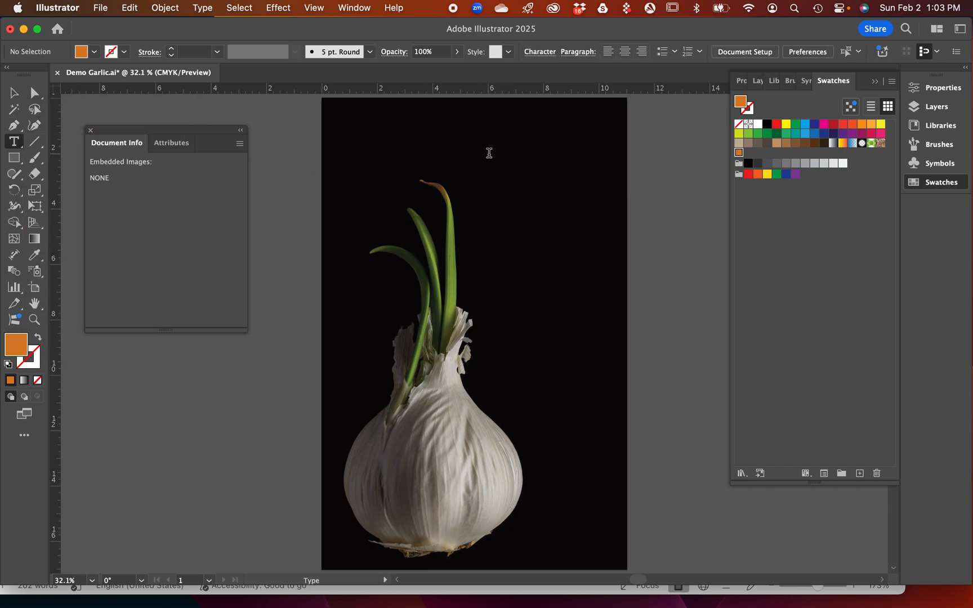
left_click(489, 153)
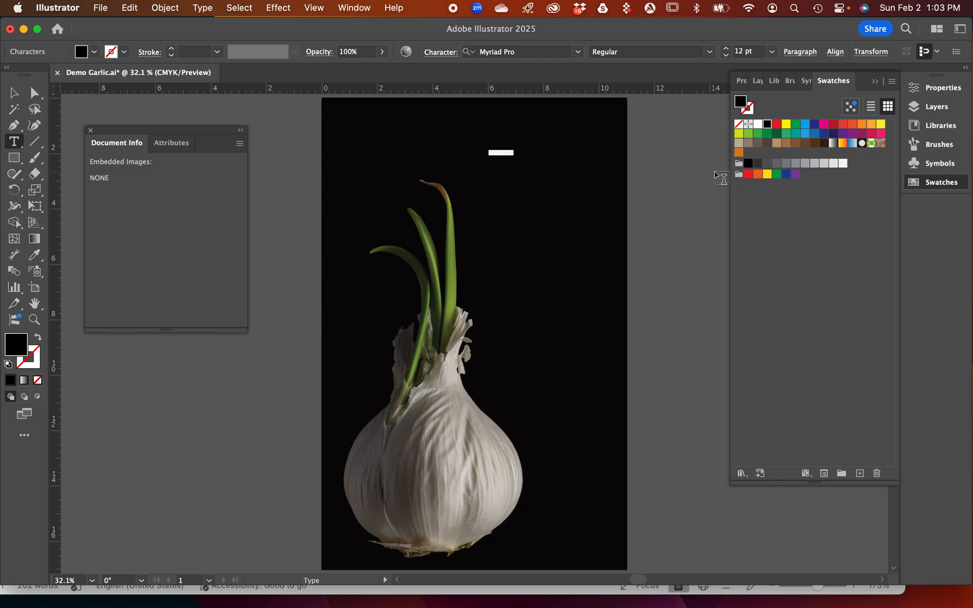
left_click(740, 155)
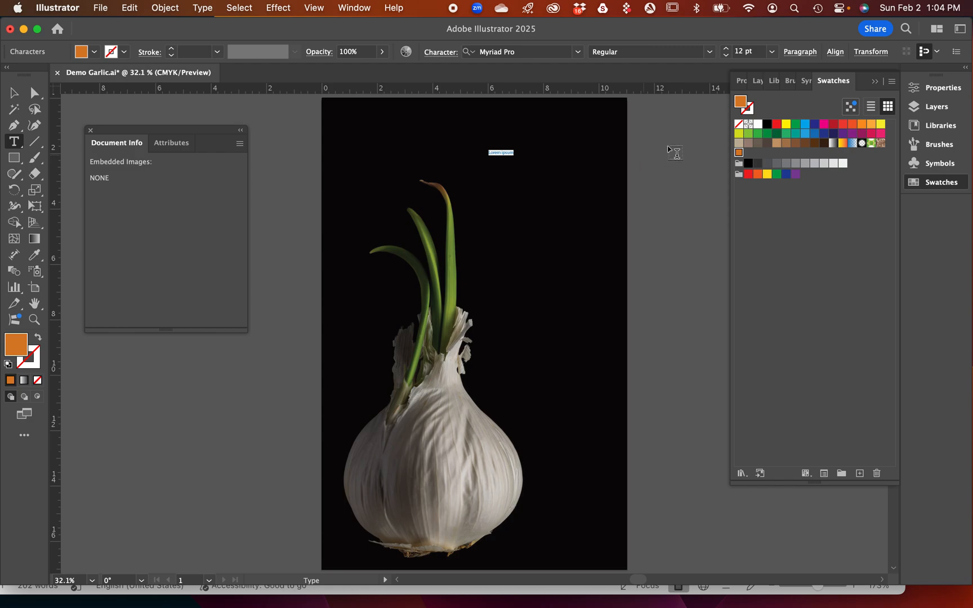
Step: Set the placeholder text's font size to 200 pt
left_click(741, 84)
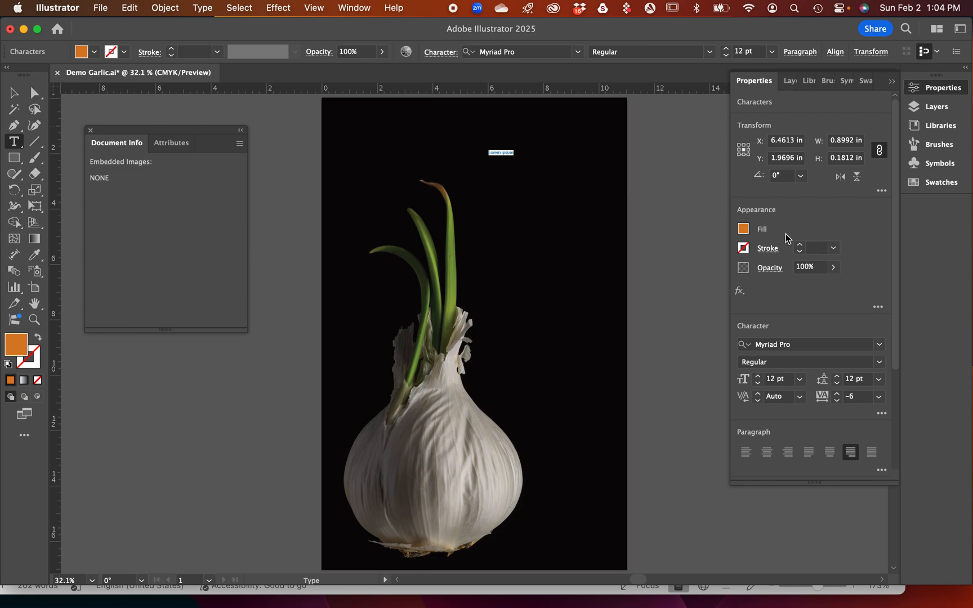
left_click(775, 384)
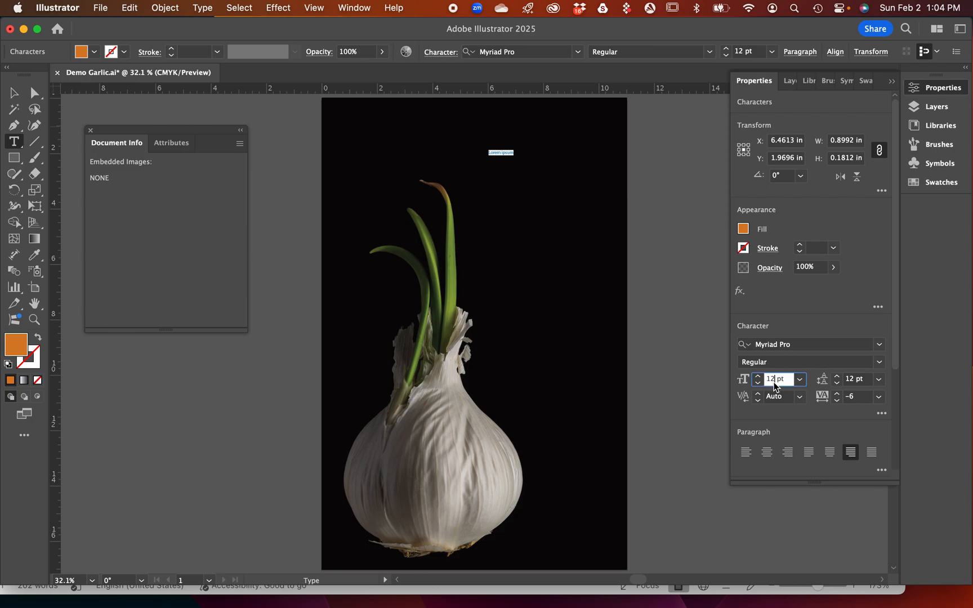
left_click_drag(775, 383, 762, 382)
type("200")
key("Return")
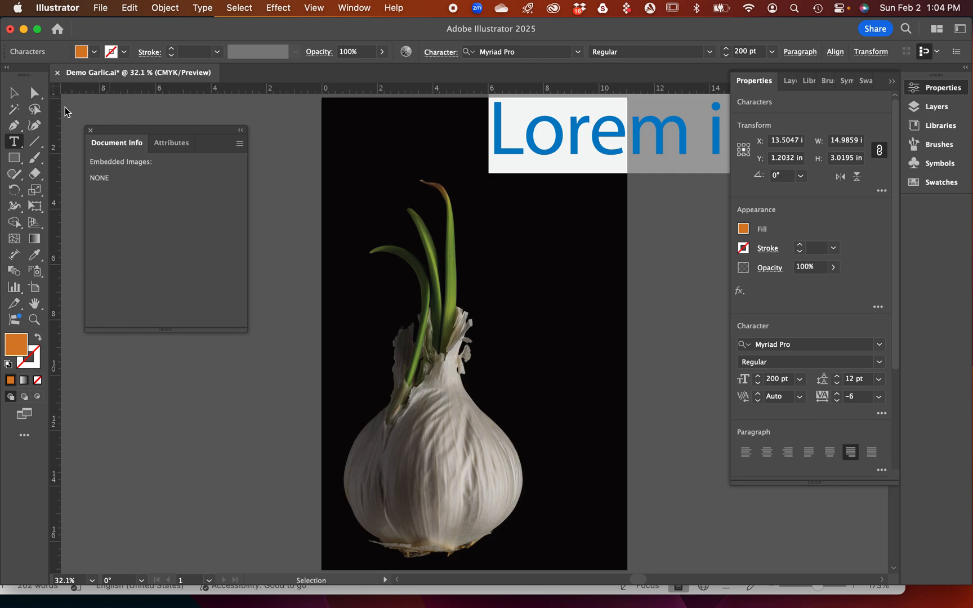
Step: Move the placeholder text farther left on the artboard and replace its wording with "Garlic"
left_click(15, 100)
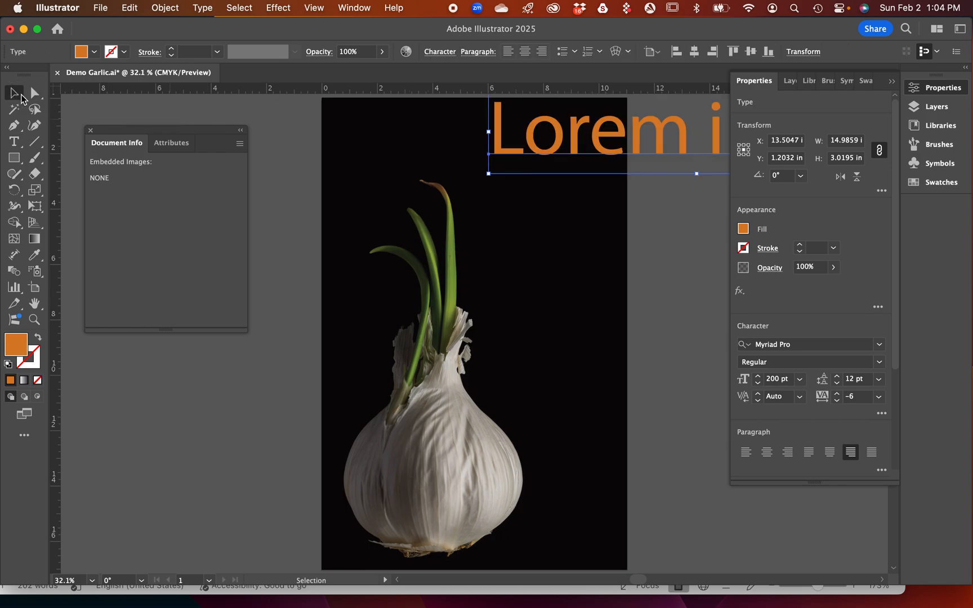
left_click_drag(563, 152, 441, 163)
key("t")
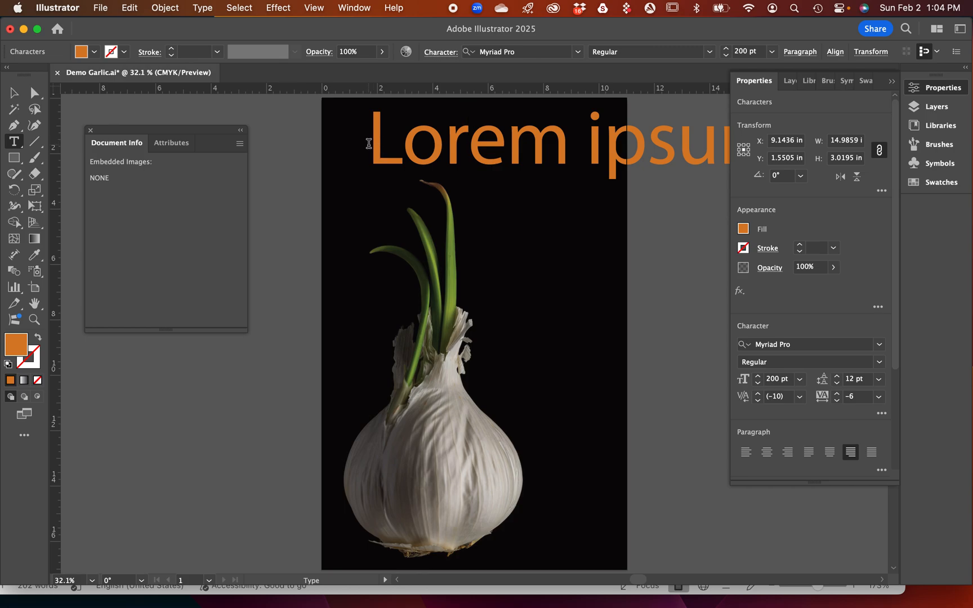
left_click_drag(372, 140, 969, 151)
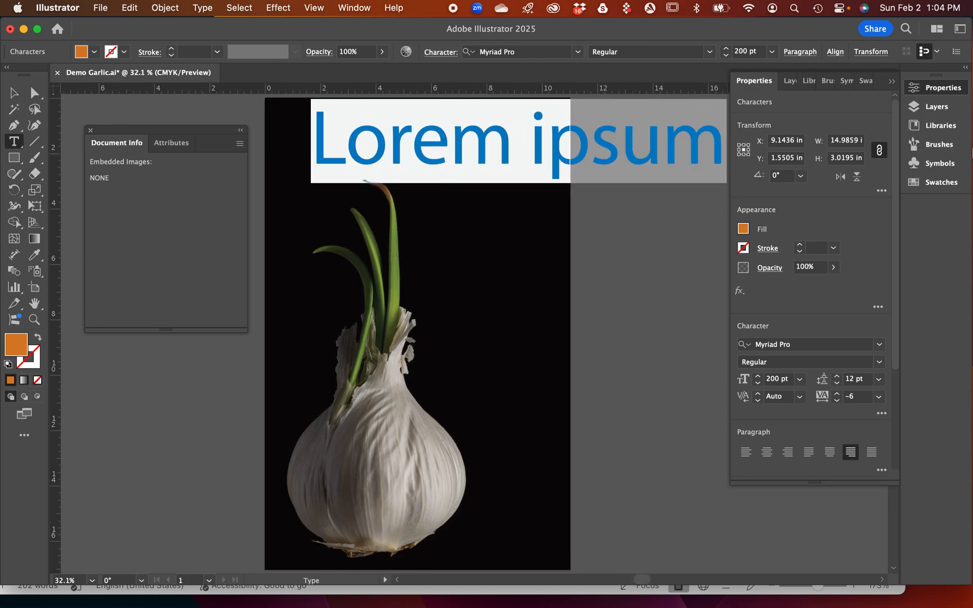
type("Gar;o")
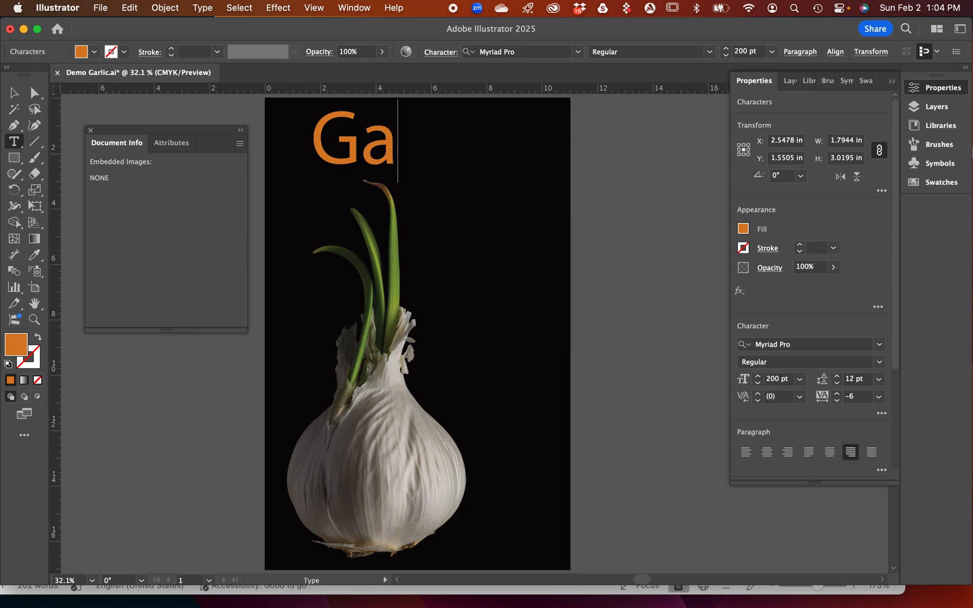
key("BackSpace")
key("BackSpace")
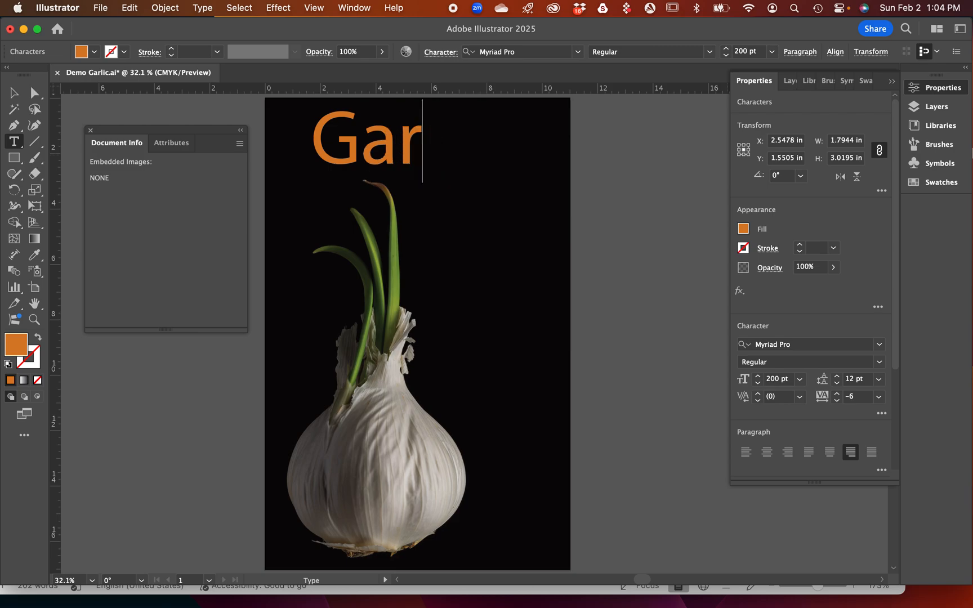
type("lic")
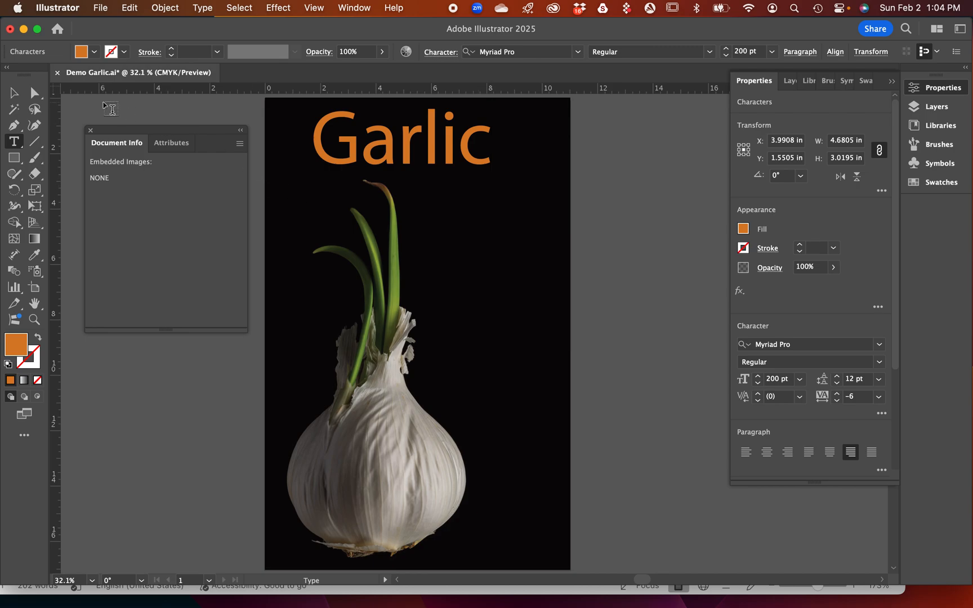
Step: Change the Garlic title's font to Cormorant Upright Regular and position it in the artboard's upper right area
left_click(13, 93)
left_click_drag(382, 154, 434, 164)
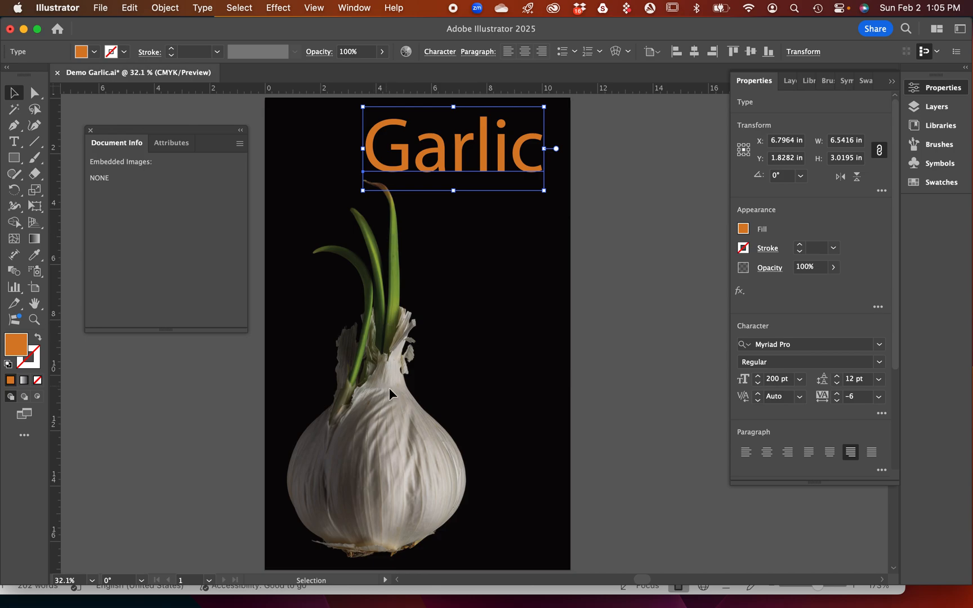
left_click(822, 344)
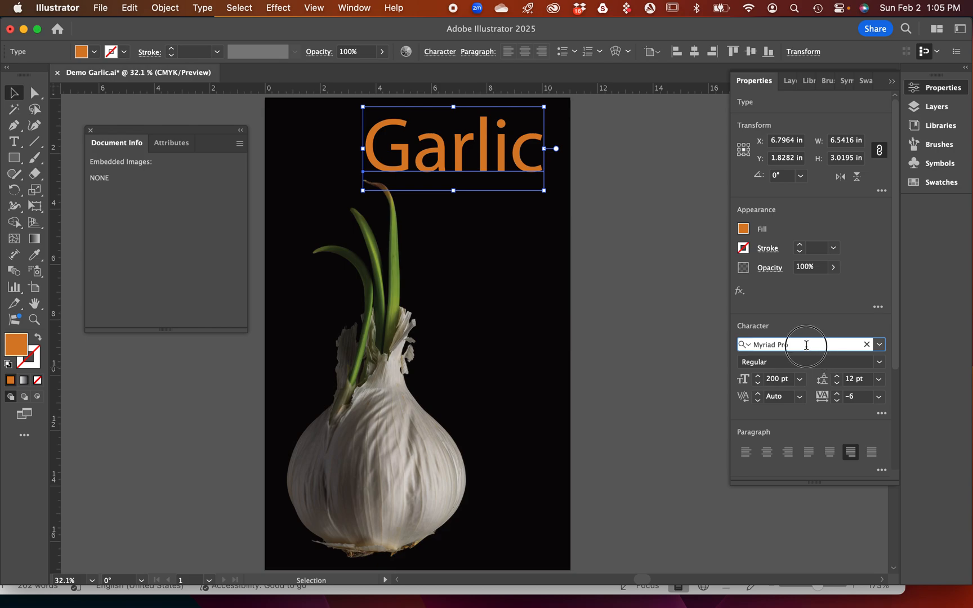
left_click_drag(800, 344, 713, 345)
type("co")
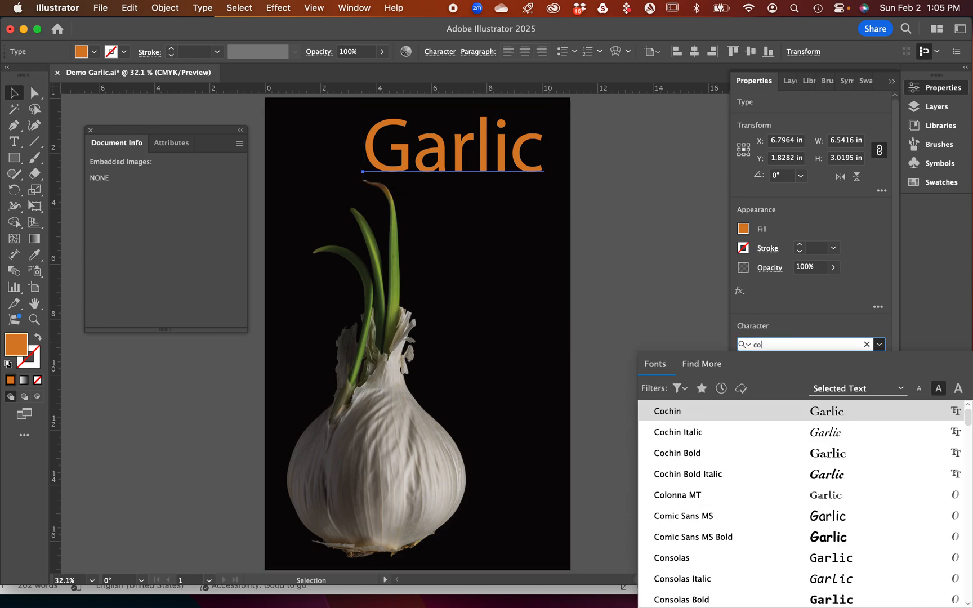
type("rm")
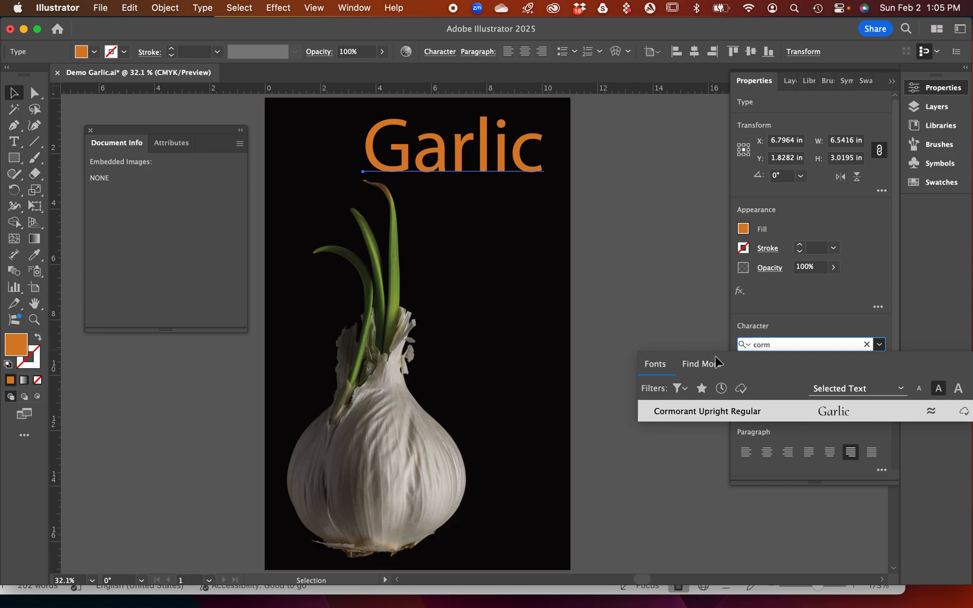
left_click(744, 418)
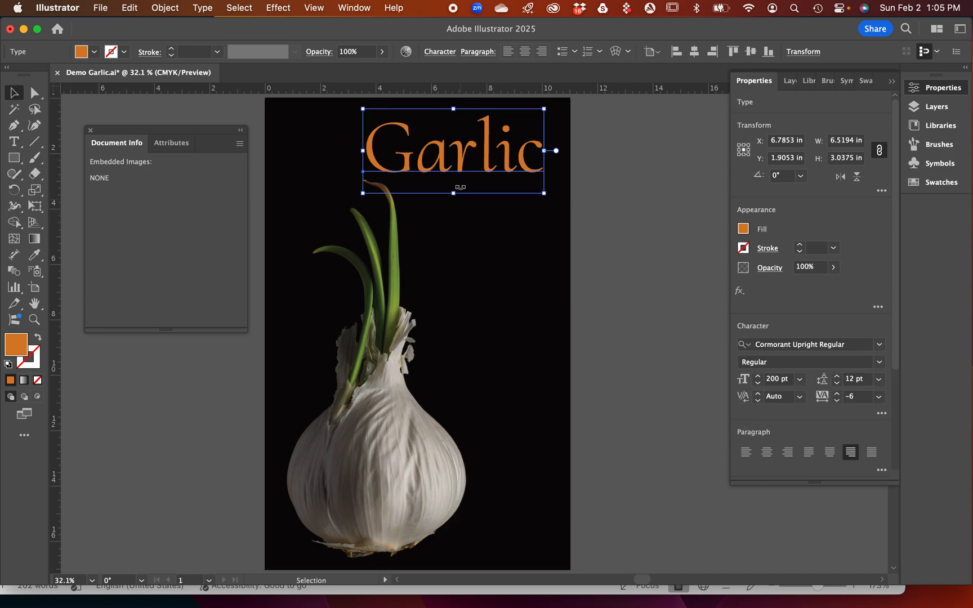
mouse_move(457, 164)
left_mouse_down()
mouse_move(467, 161)
mouse_move(463, 168)
left_mouse_up()
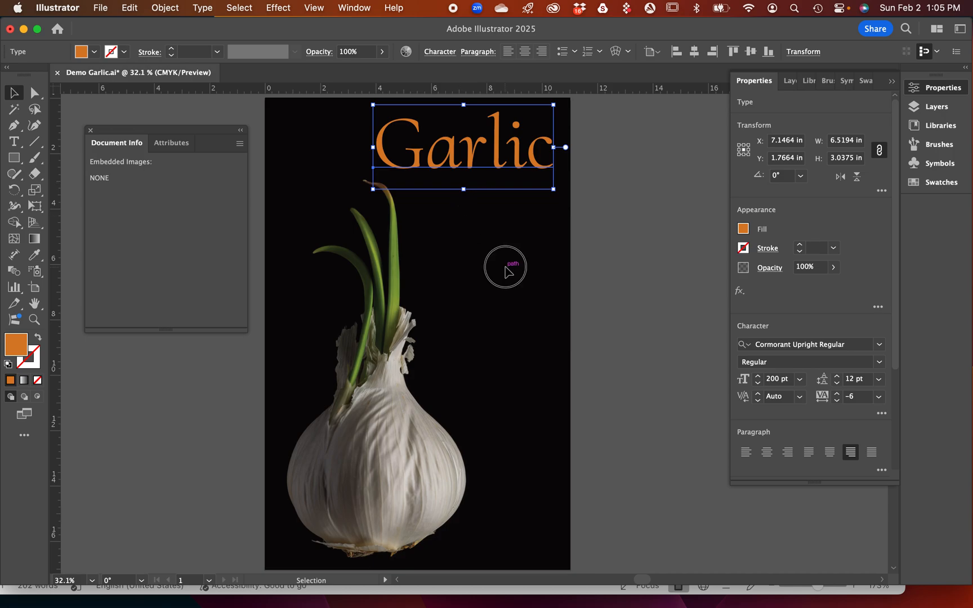
left_click(505, 267)
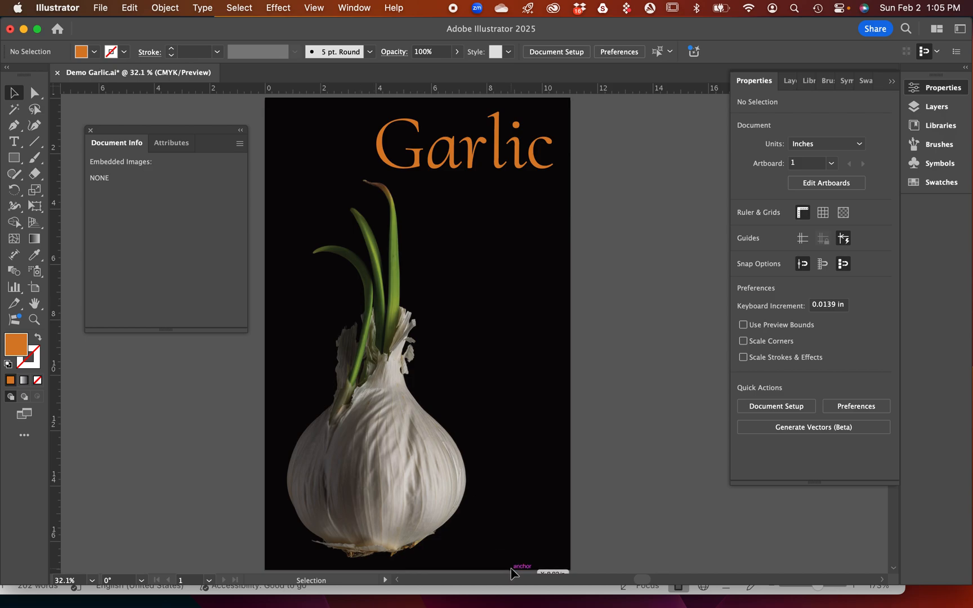
Step: Switch to Word, copy the text from the History heading through "Info from Wikipedia", and return to Illustrator
left_click(521, 592)
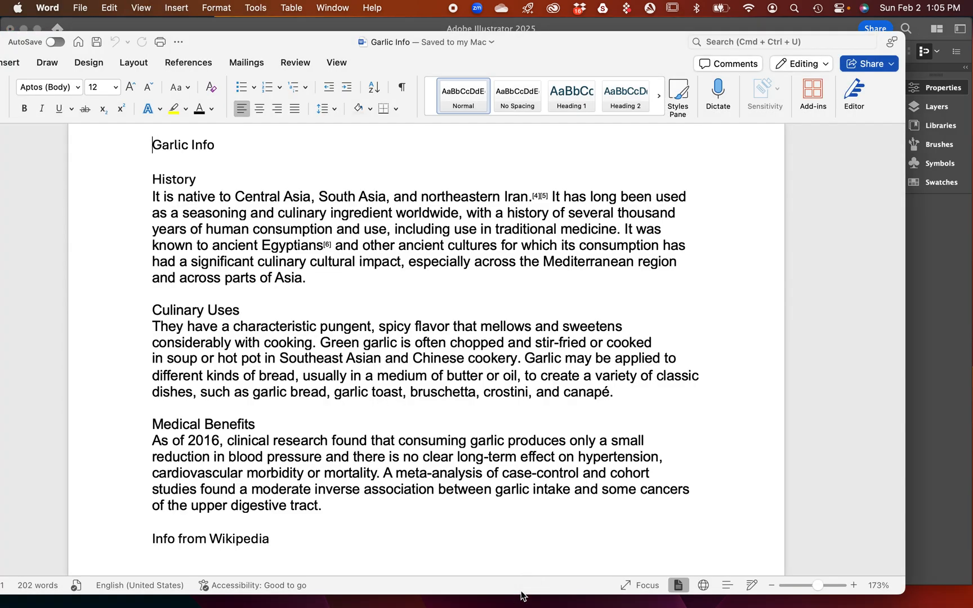
left_click_drag(279, 543, 145, 180)
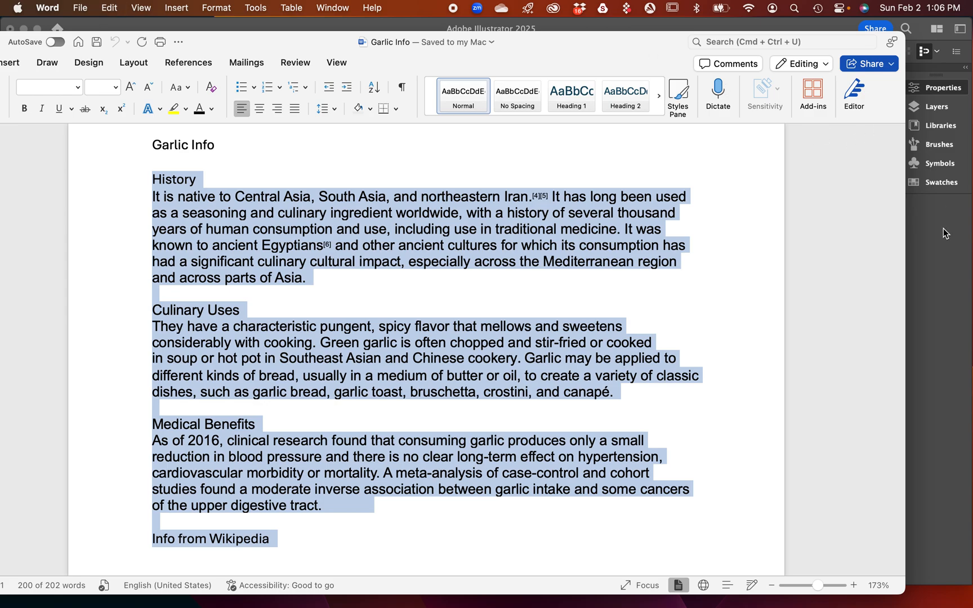
left_click(936, 264)
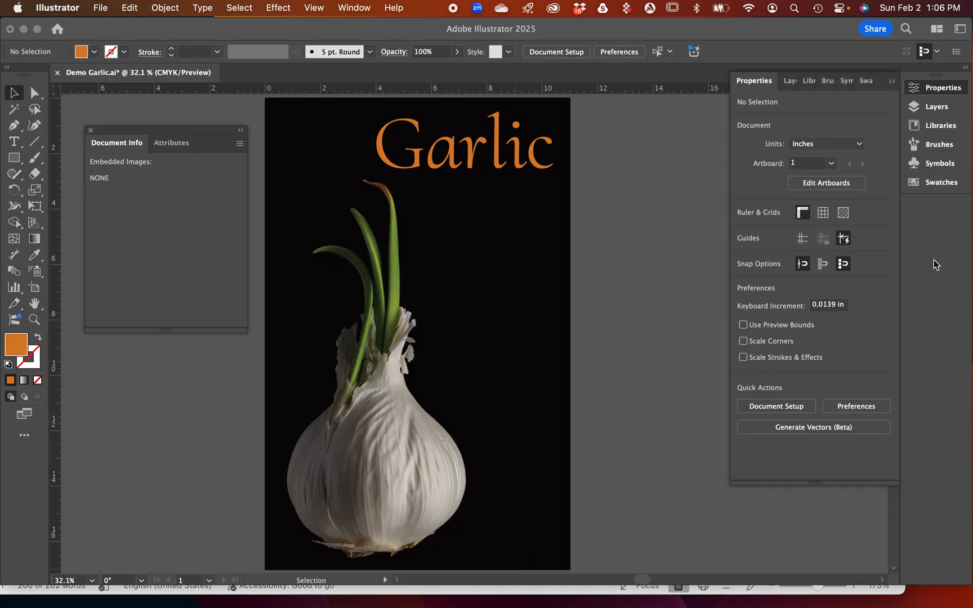
Step: Draw a text frame about 4.07 in wide and 7.36 in high below the Garlic title and paste the copied text into it
left_click(15, 144)
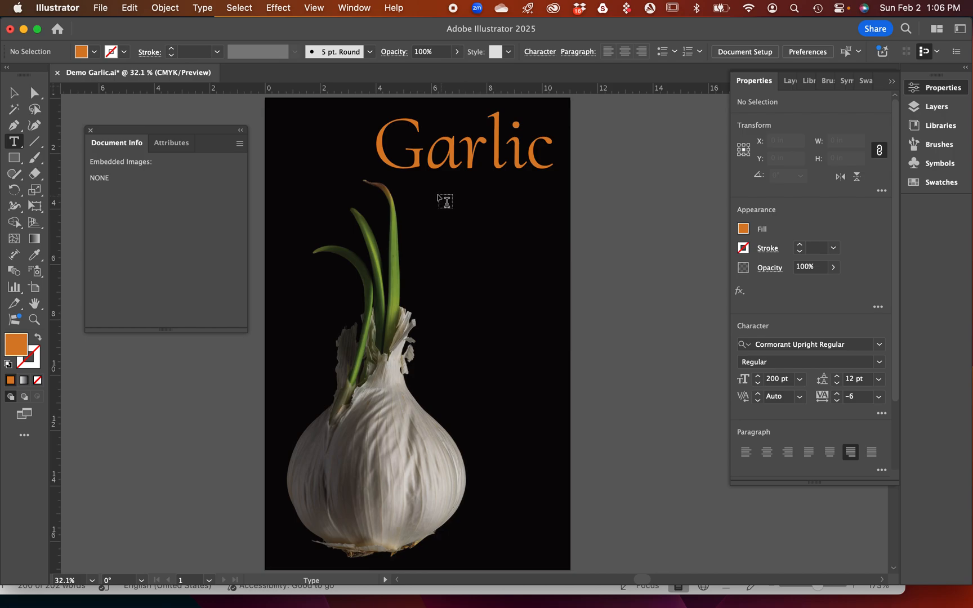
left_click_drag(434, 190, 548, 395)
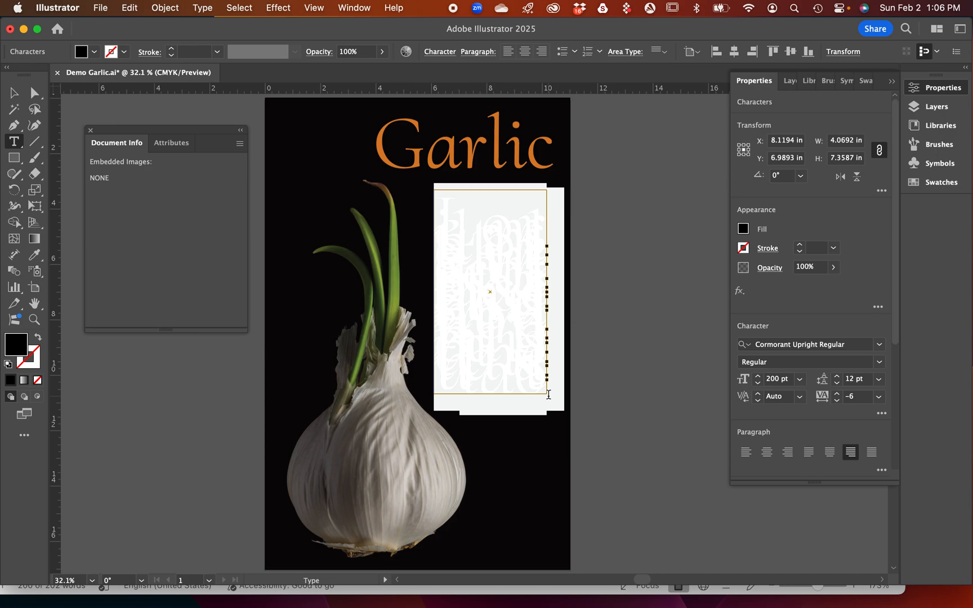
key("Escape")
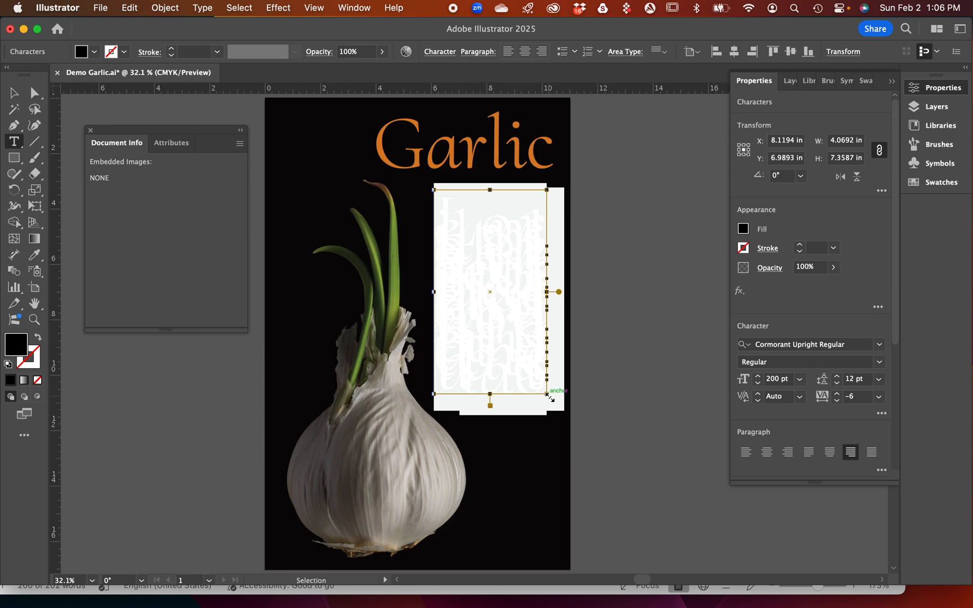
left_click(550, 397, "super")
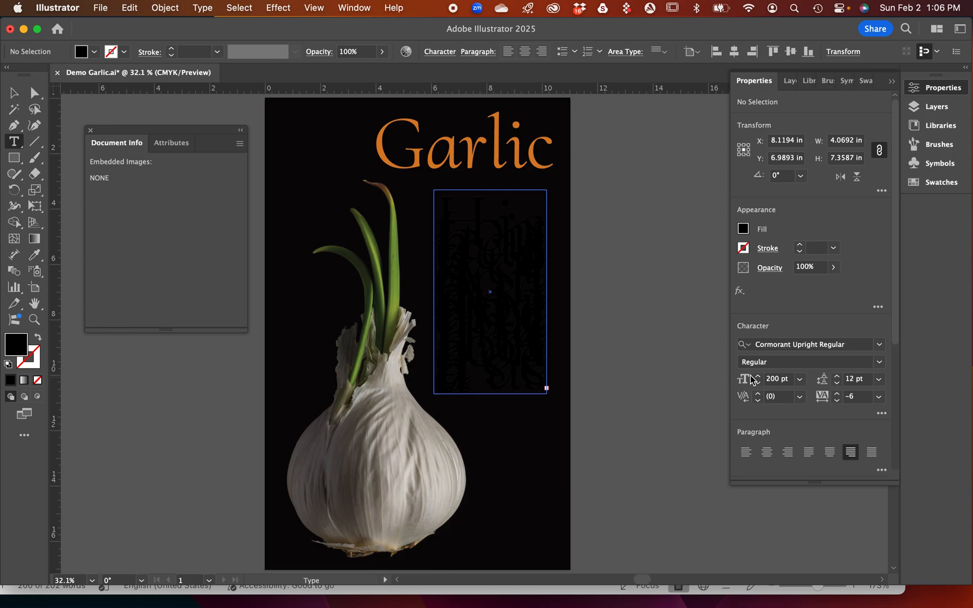
Step: Remove the text frame with the oversized pasted text and set the font size for new type to 12 pt
key("super+a")
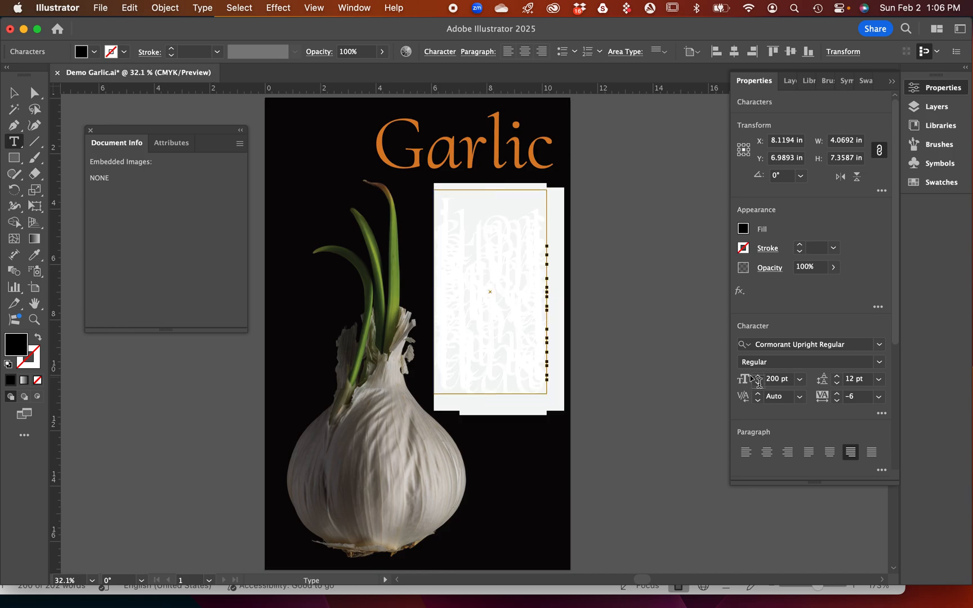
key("super+shift+a")
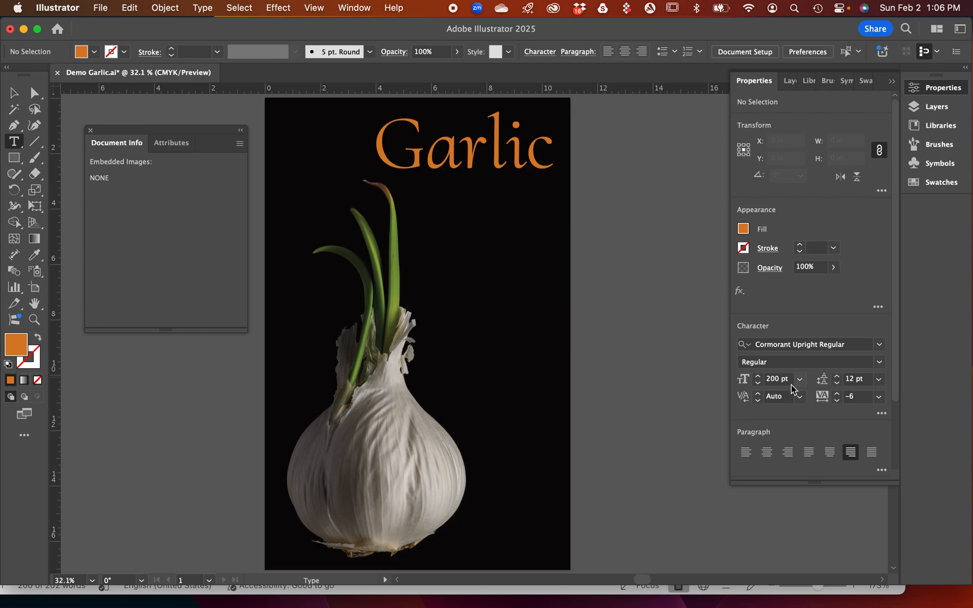
left_click(800, 383)
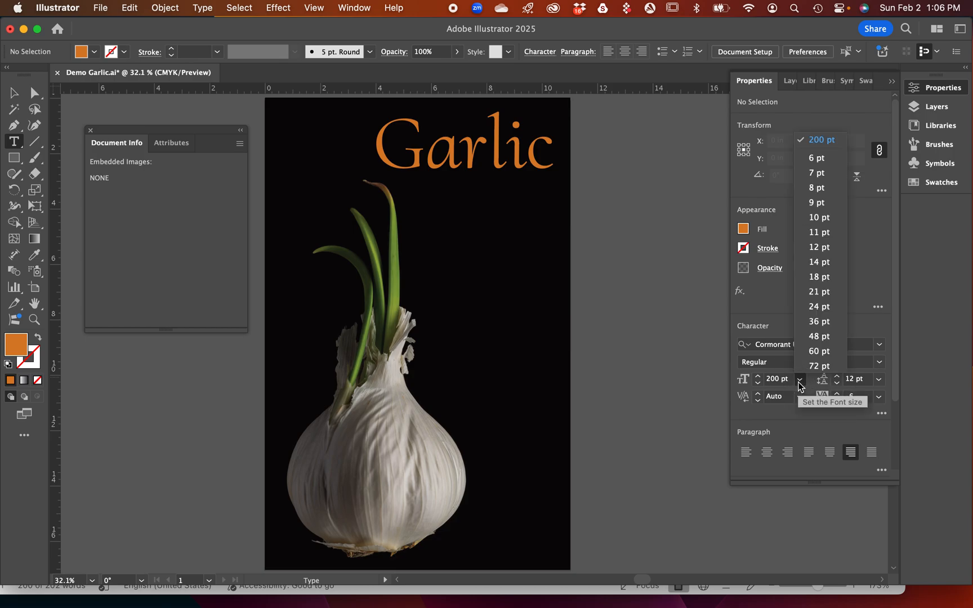
left_click(819, 247)
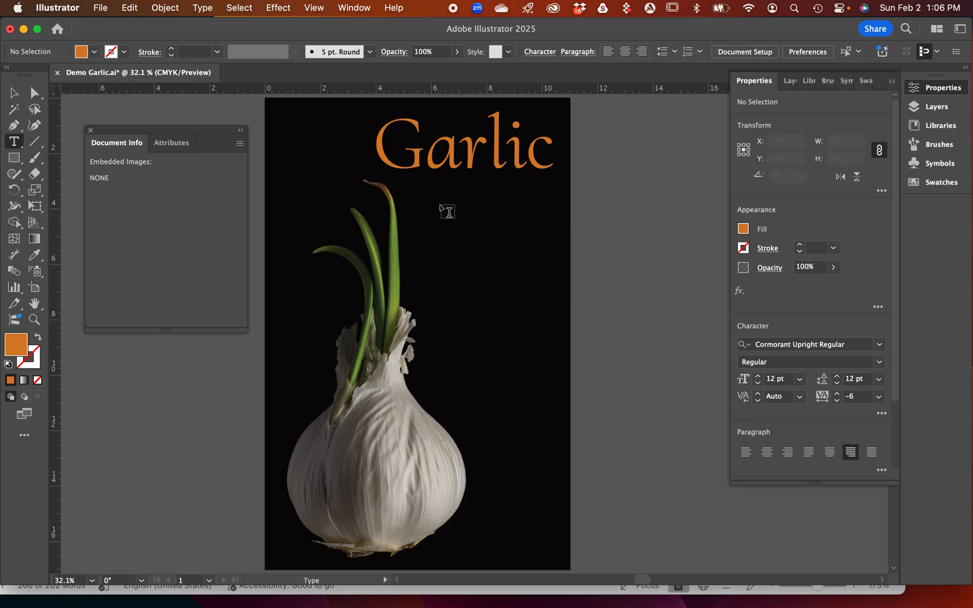
Step: Draw a text frame about 4.56 in wide and 8.09 in high below the Garlic title and paste the copied text into it
left_click_drag(435, 199, 559, 424)
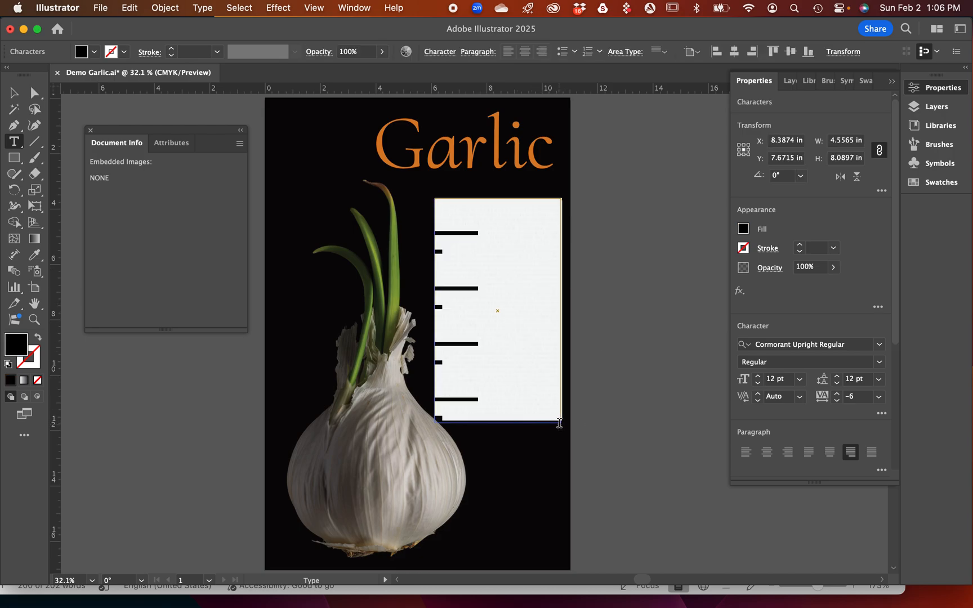
key("Escape")
key("super+v")
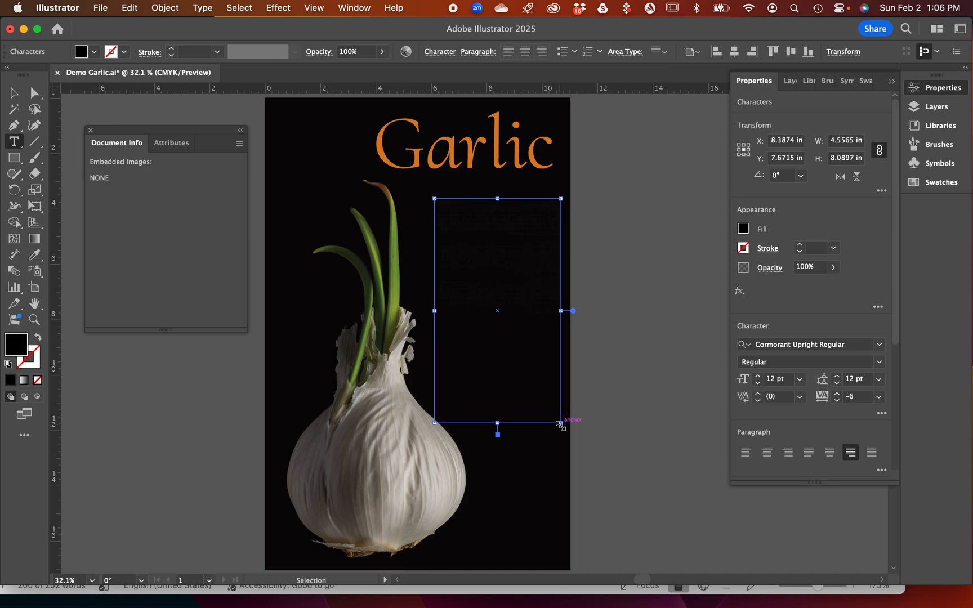
Step: Fill the pasted body text with the same orange swatch as the Garlic title
left_click_drag(553, 410, 435, 168)
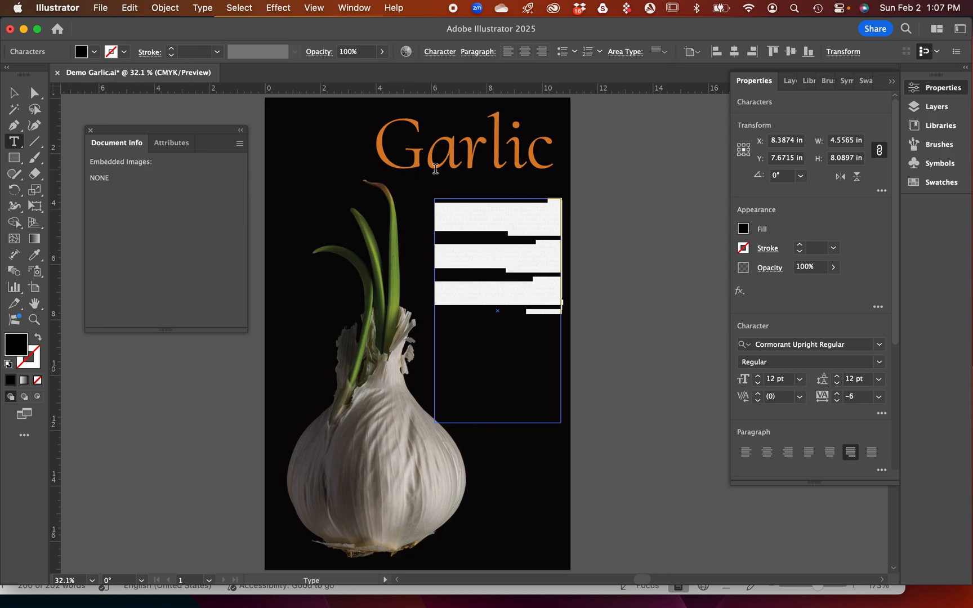
left_click(520, 355)
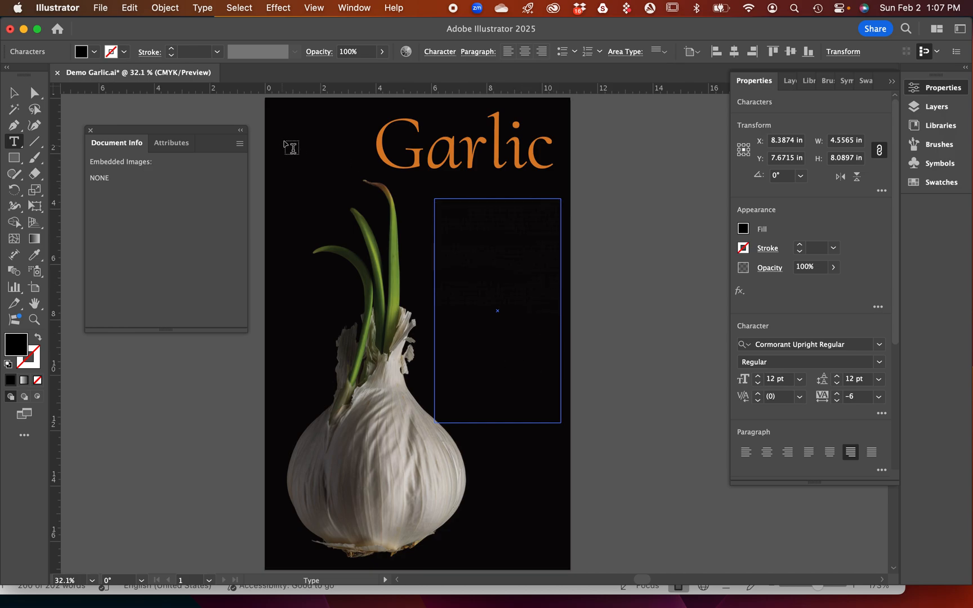
left_click(13, 92)
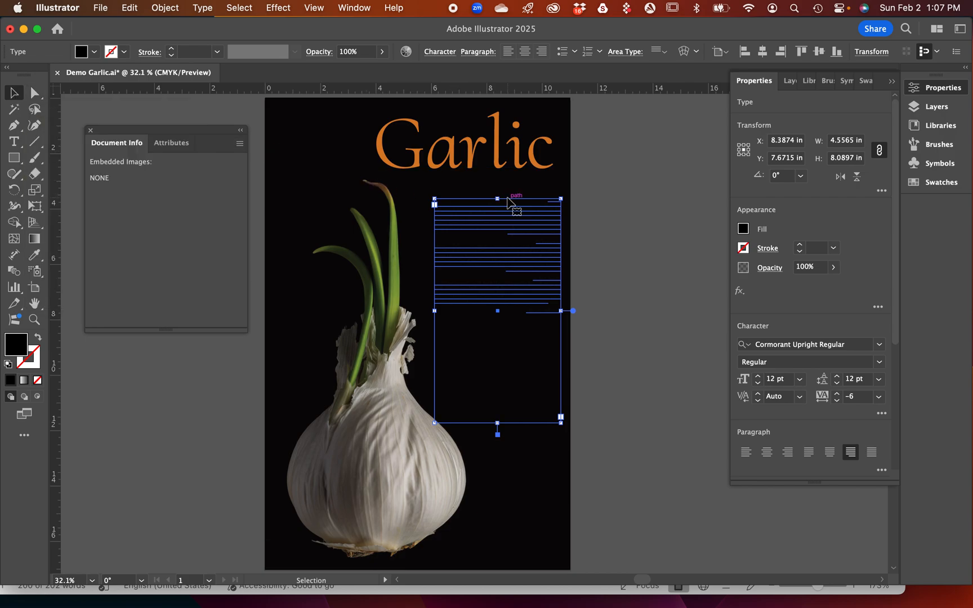
left_click(743, 229)
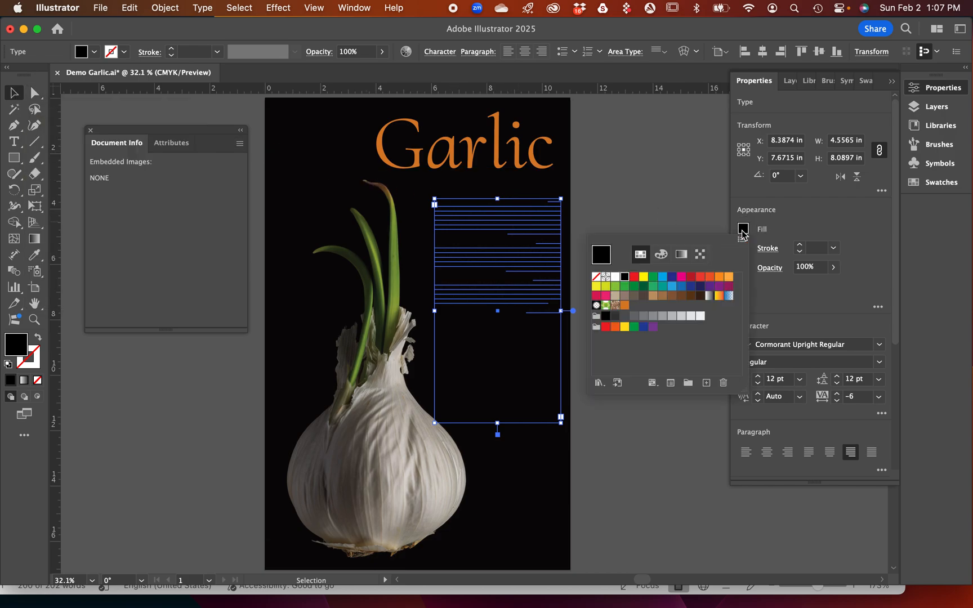
left_click(625, 307)
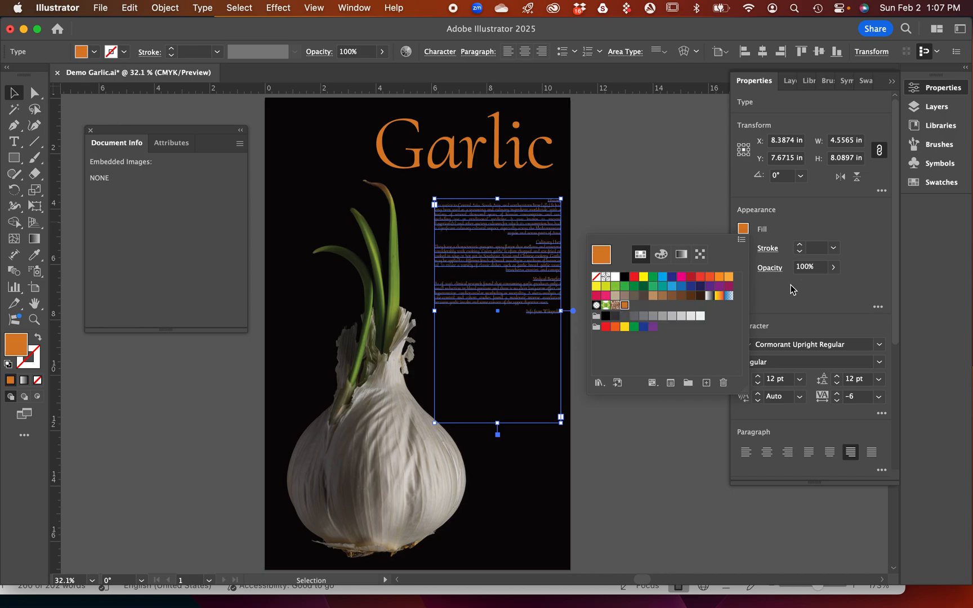
left_click(576, 392)
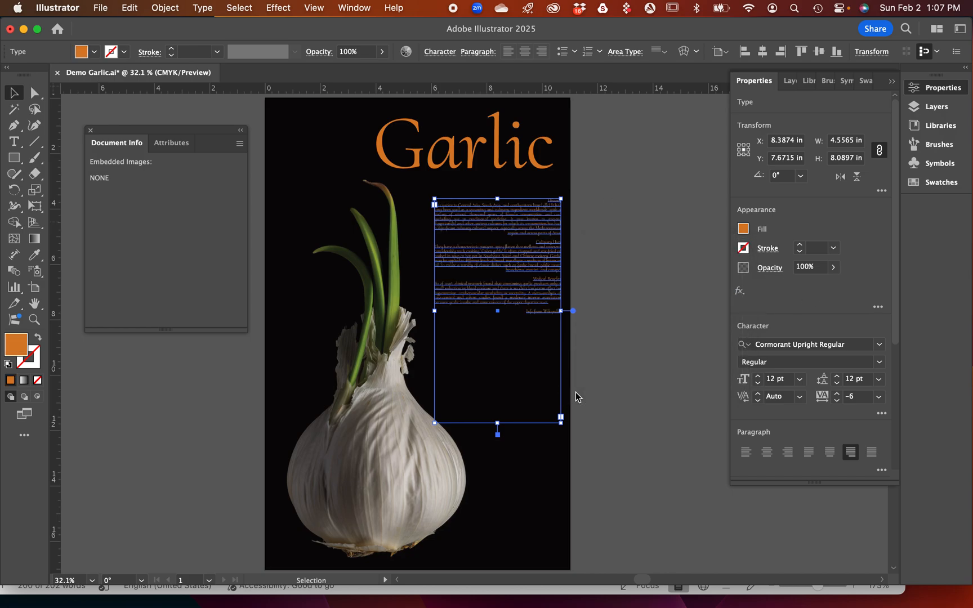
left_click(527, 388)
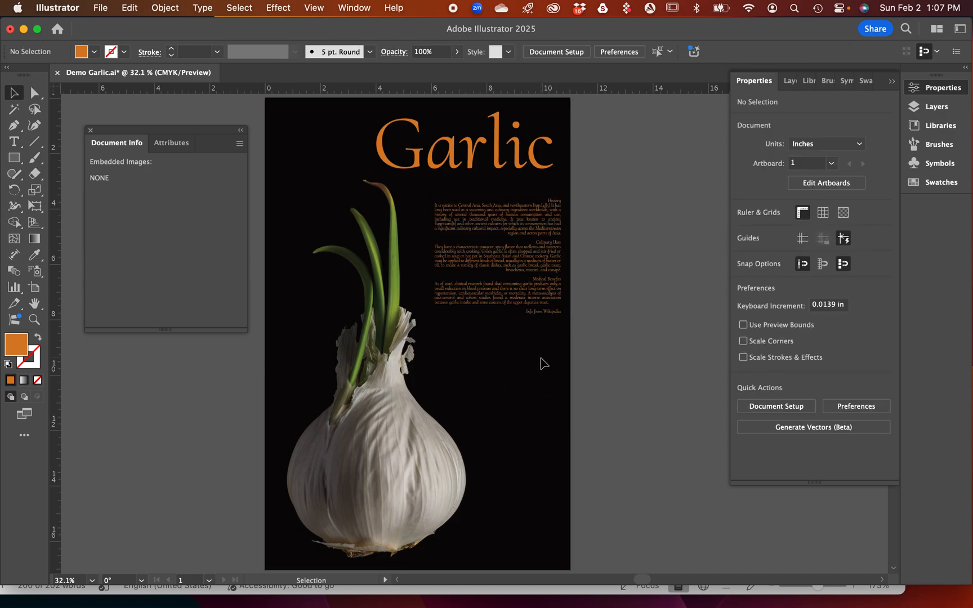
Step: Justify the body text under the Garlic title with its last lines aligned left
left_click(34, 320)
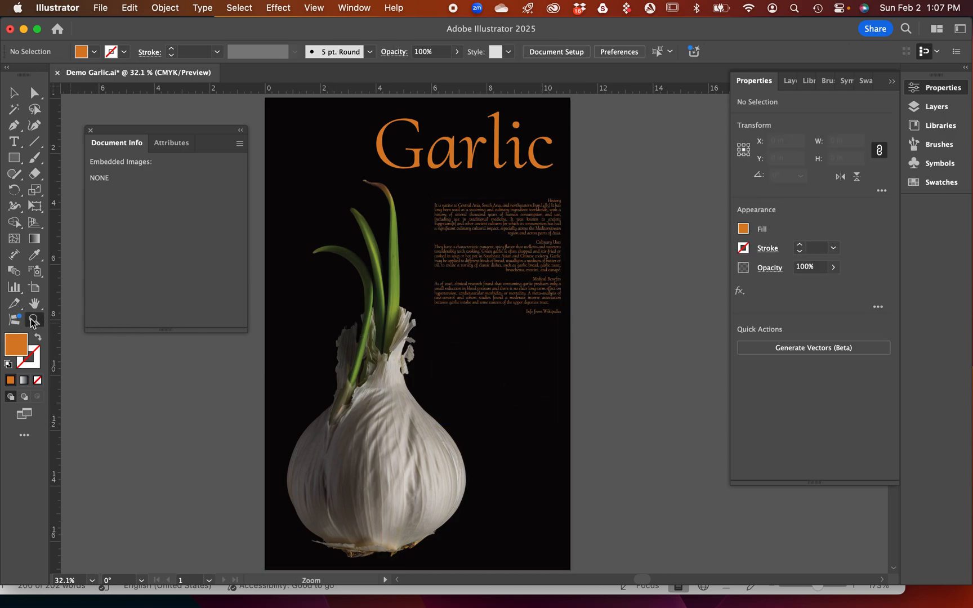
left_click_drag(508, 272, 459, 309)
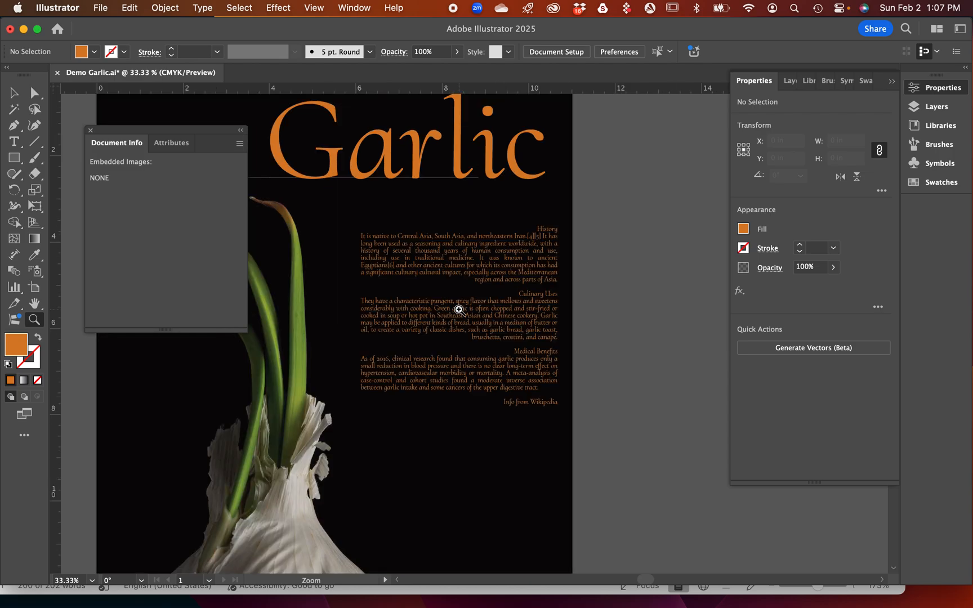
left_click(459, 309)
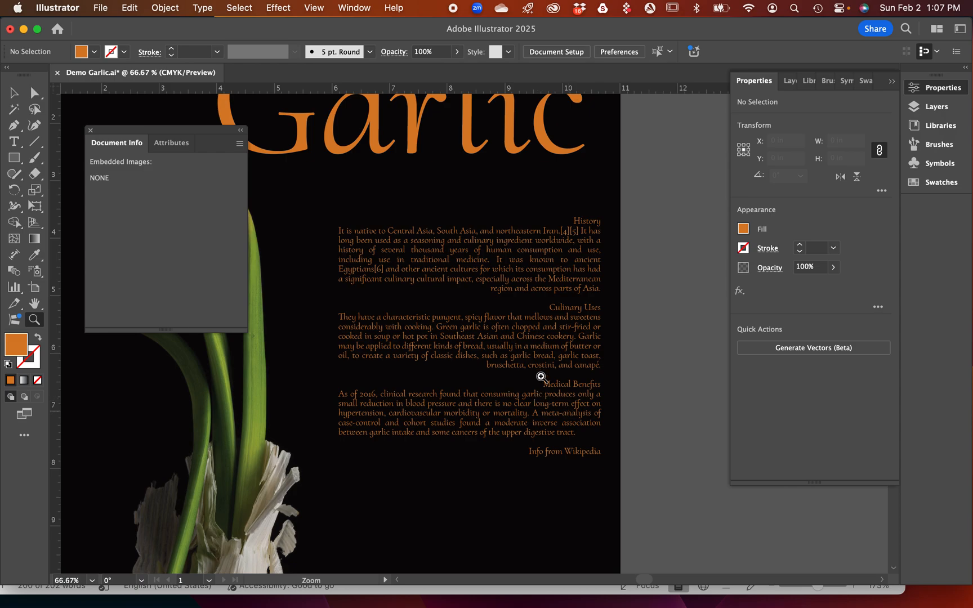
left_click(13, 93)
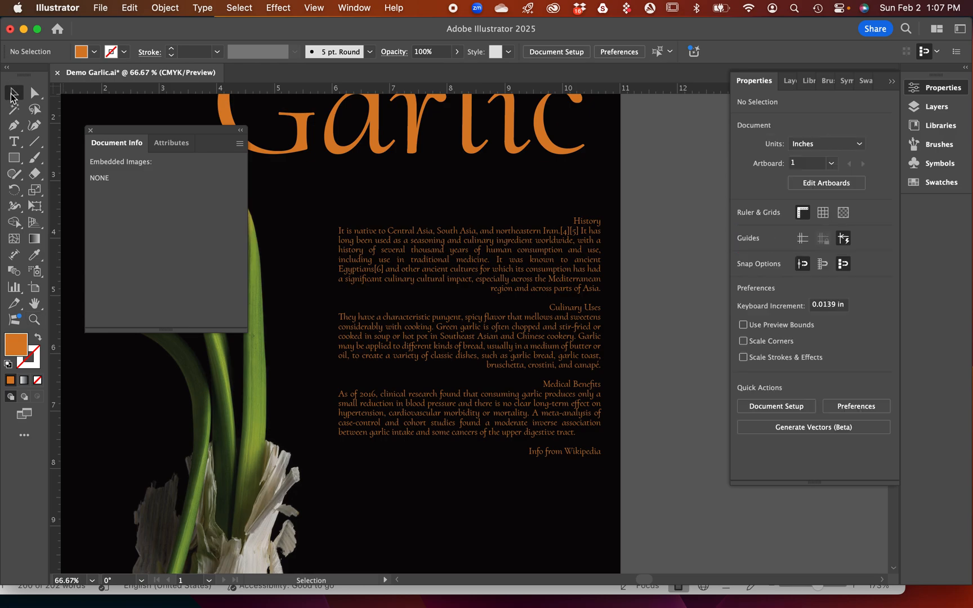
left_click(439, 273)
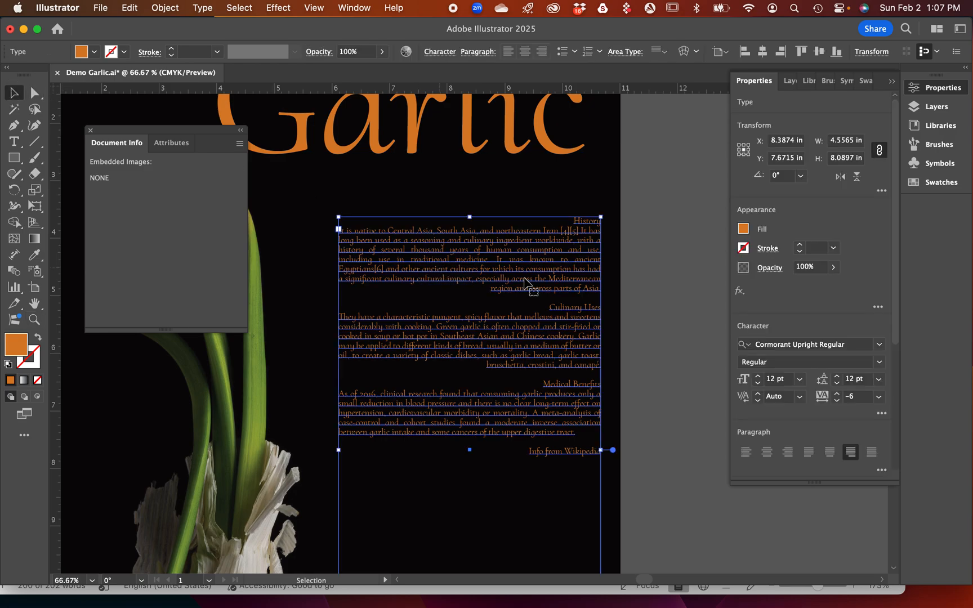
left_click(808, 459)
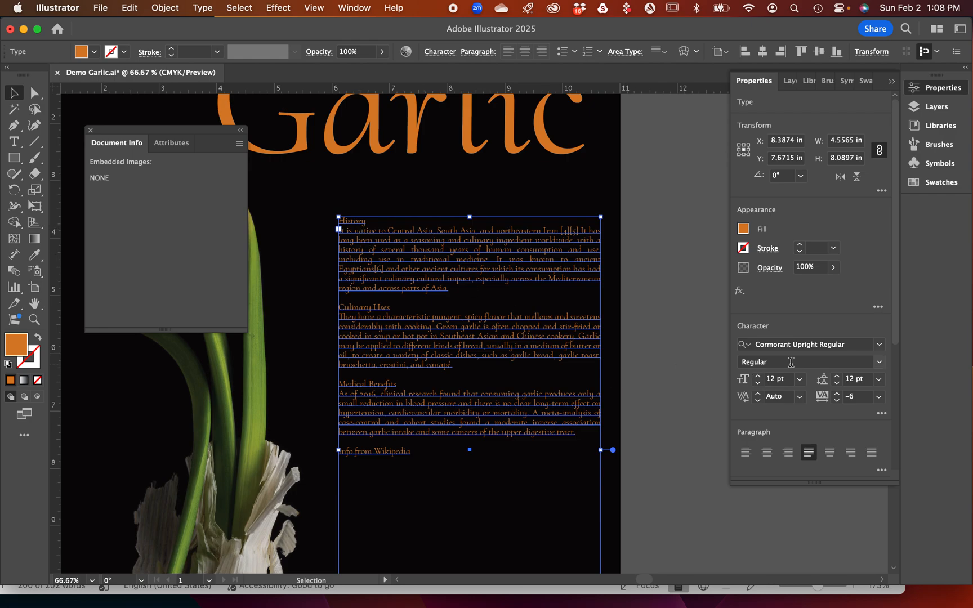
Step: Change the body text's font to Roboto Thin
left_click(849, 344)
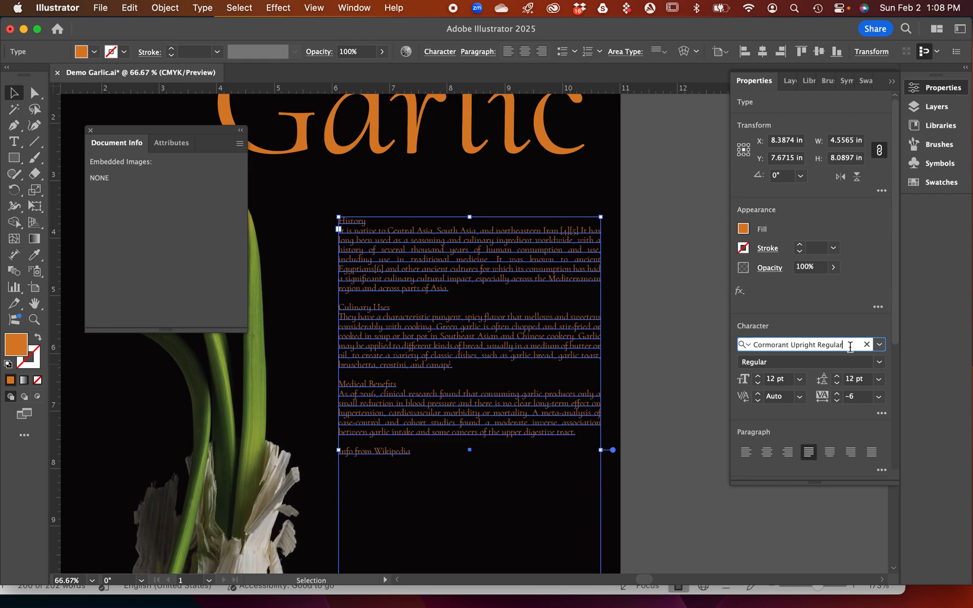
left_click_drag(849, 346, 709, 345)
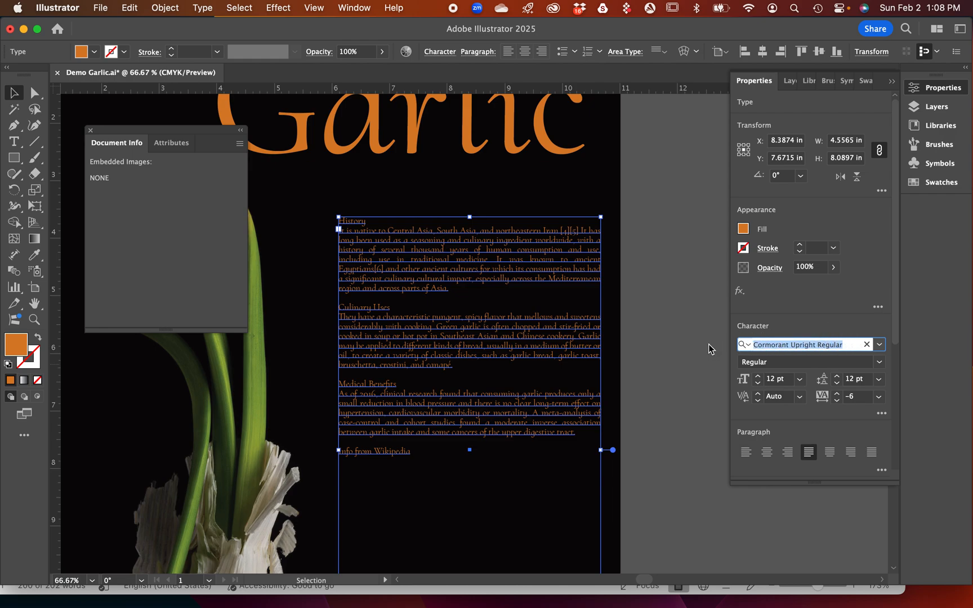
type("robo")
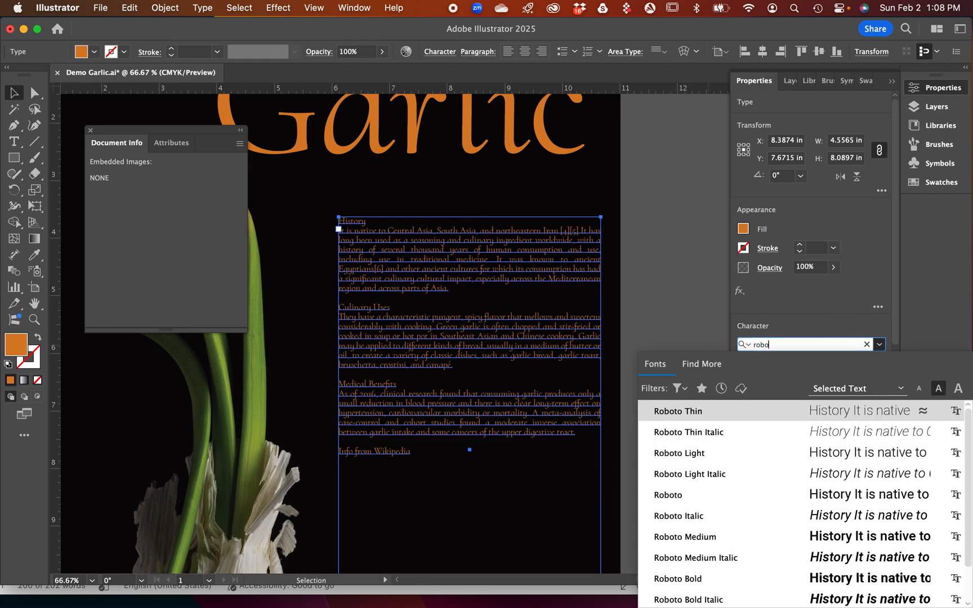
type("to")
left_click(683, 415)
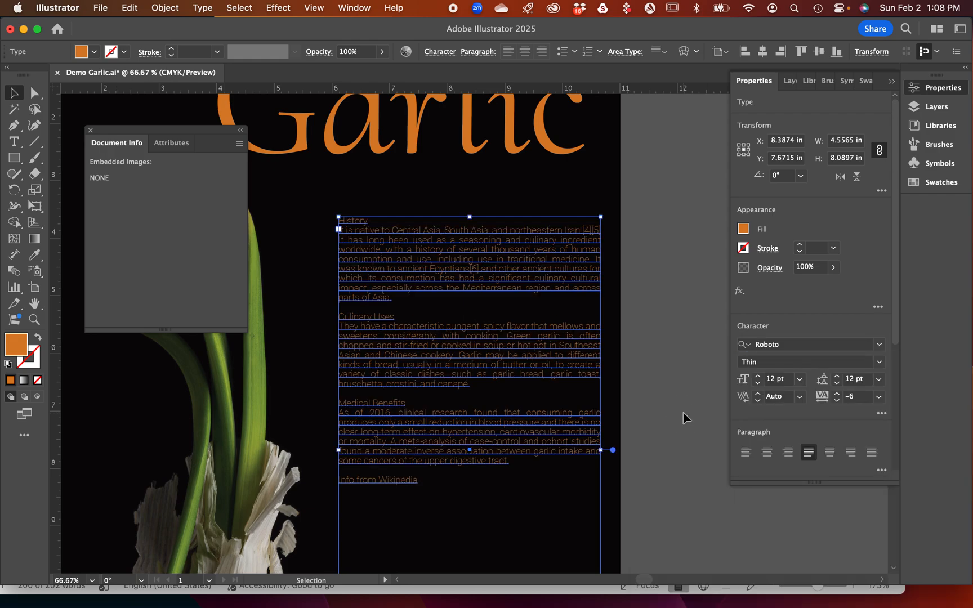
left_click(638, 434)
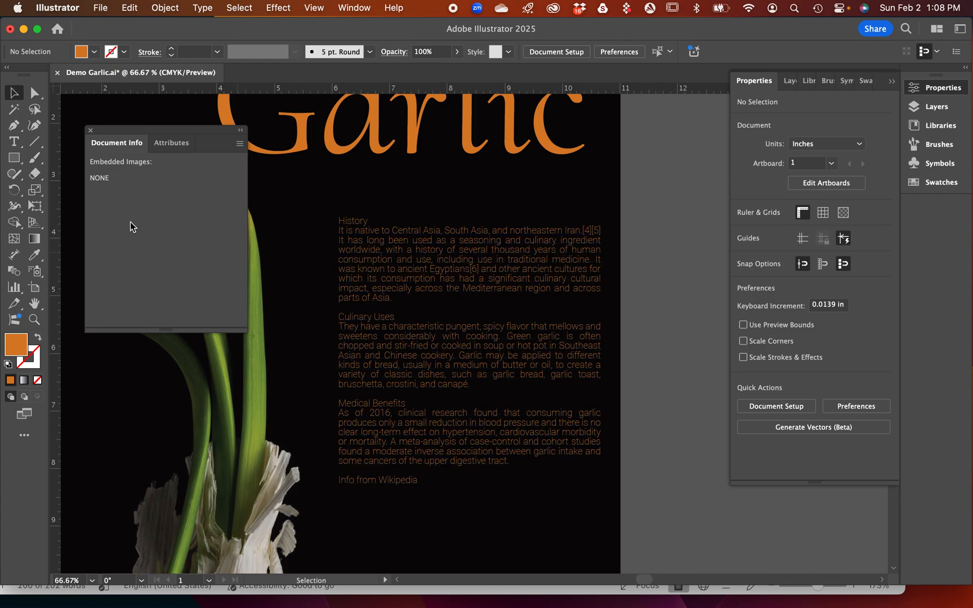
Step: Set the Roboto body text's font style to Light
left_click(340, 283)
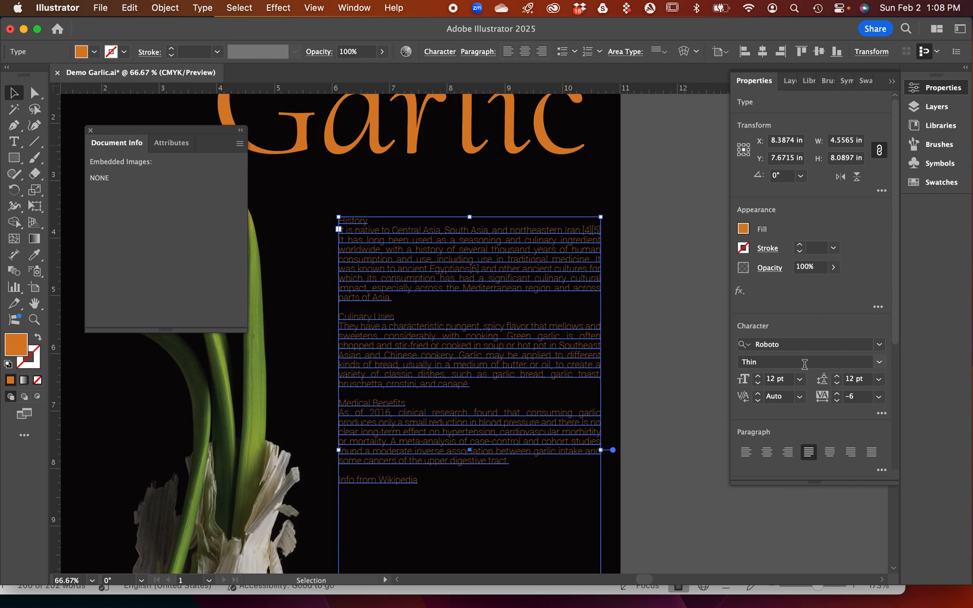
left_click(880, 363)
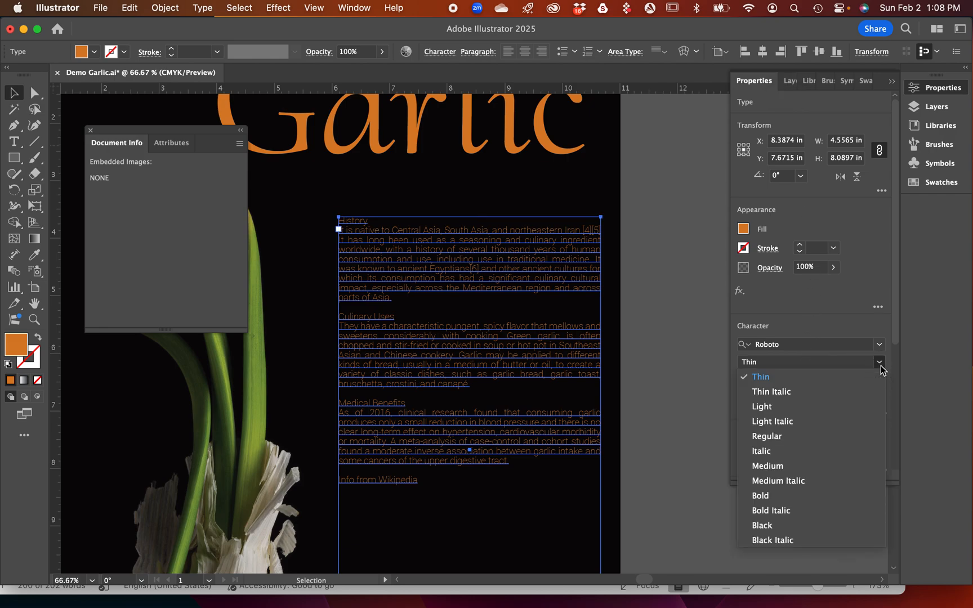
left_click(822, 407)
left_click(649, 386)
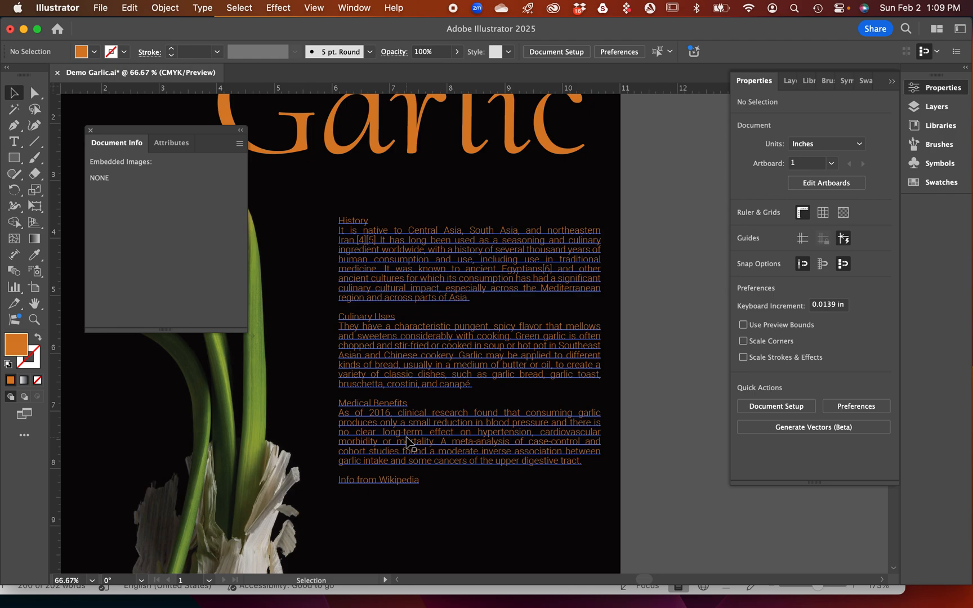
Step: Set the font size of the History heading in the body text to 24 pt
left_click(372, 225)
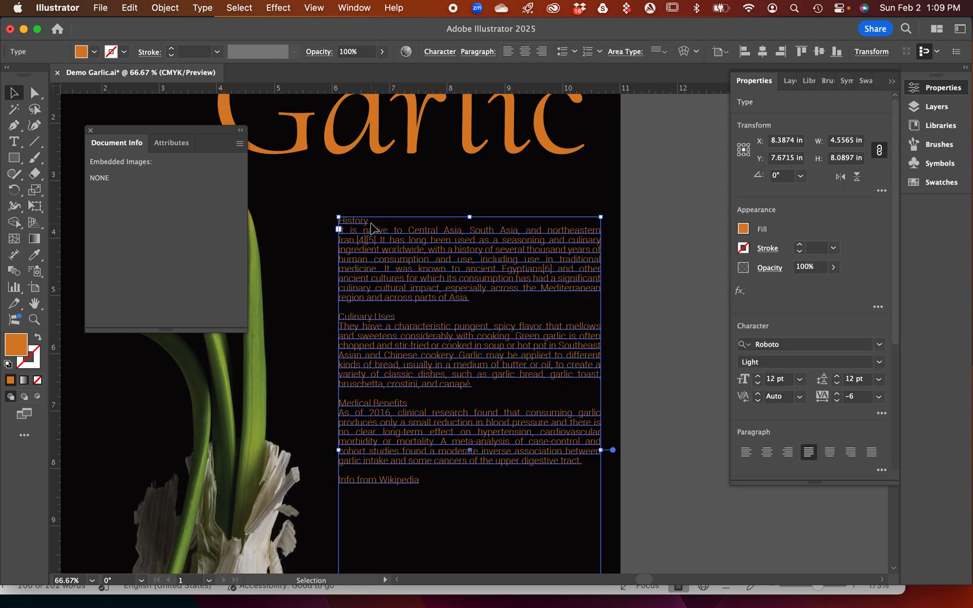
double_click(373, 225)
left_click(357, 220)
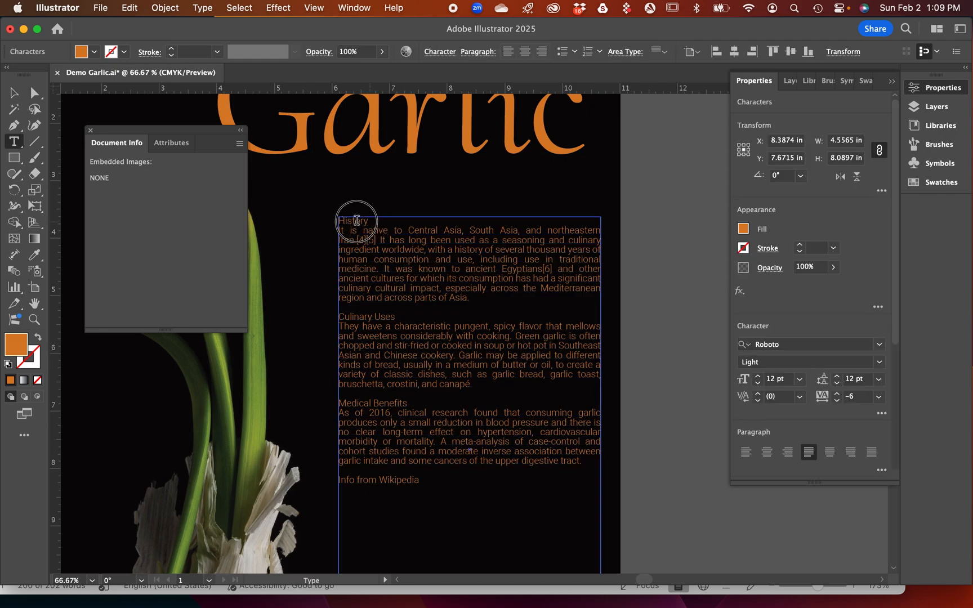
double_click(356, 220)
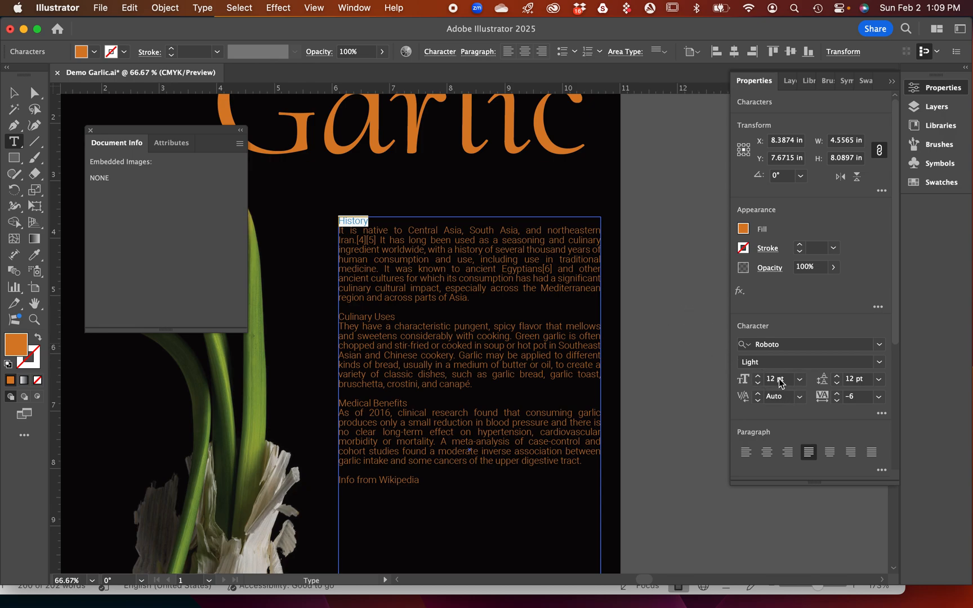
left_click(801, 378)
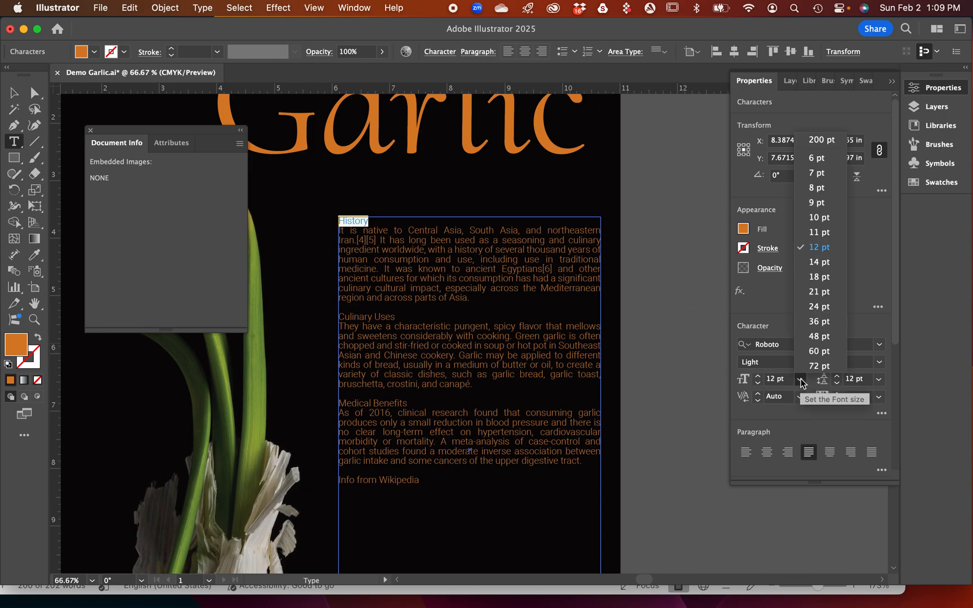
left_click(820, 307)
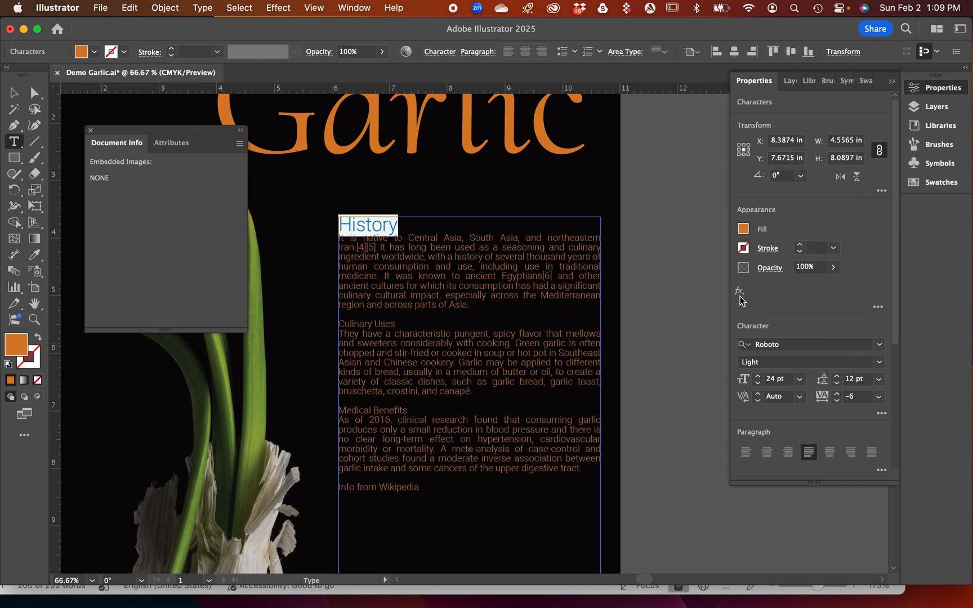
Step: Set the font size of the Culinary Uses heading to 24 pt
left_click_drag(411, 325, 321, 325)
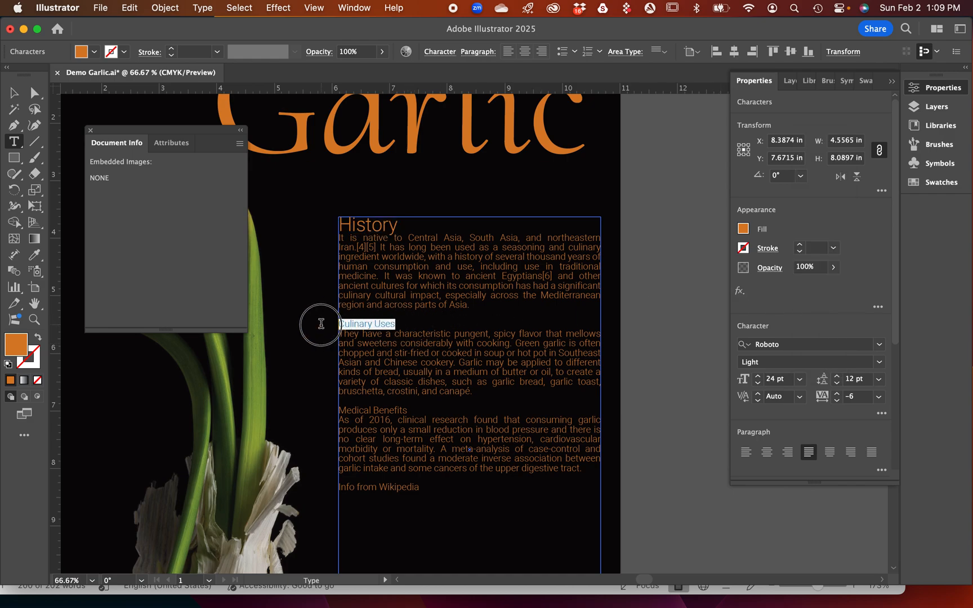
left_click(802, 380)
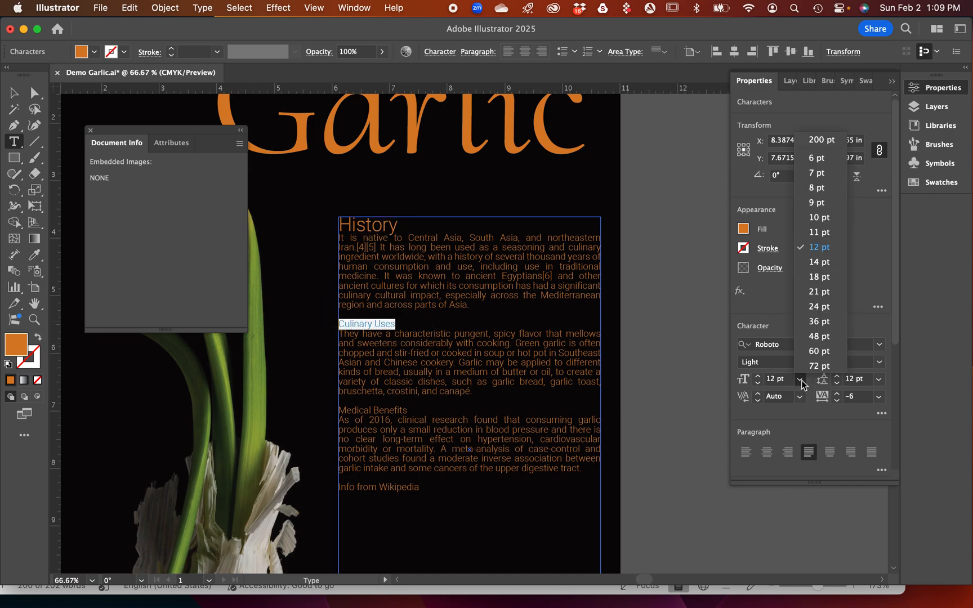
left_click(817, 309)
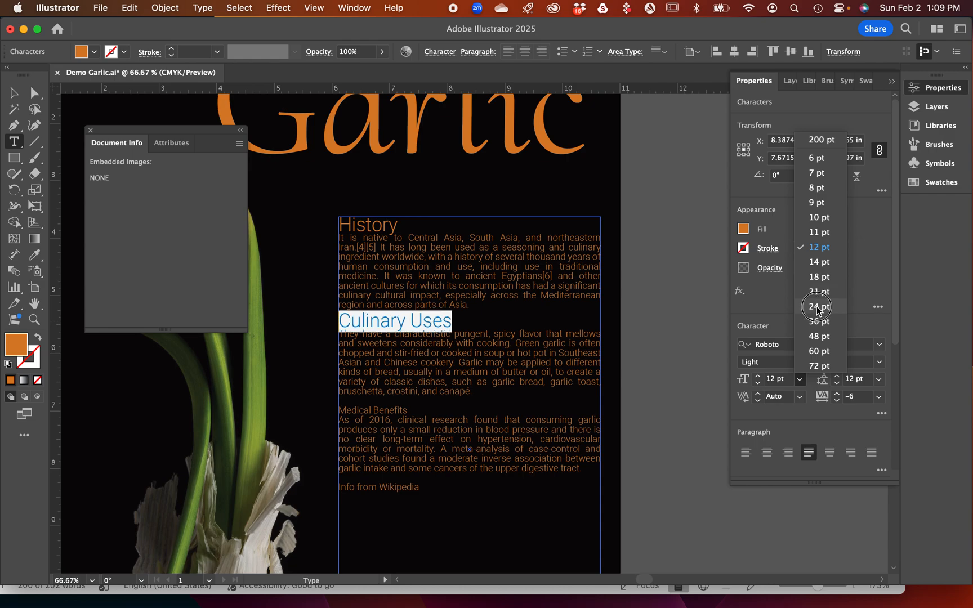
Step: Set the font size of the Medical Benefits heading to 24 pt
left_click_drag(417, 409, 323, 408)
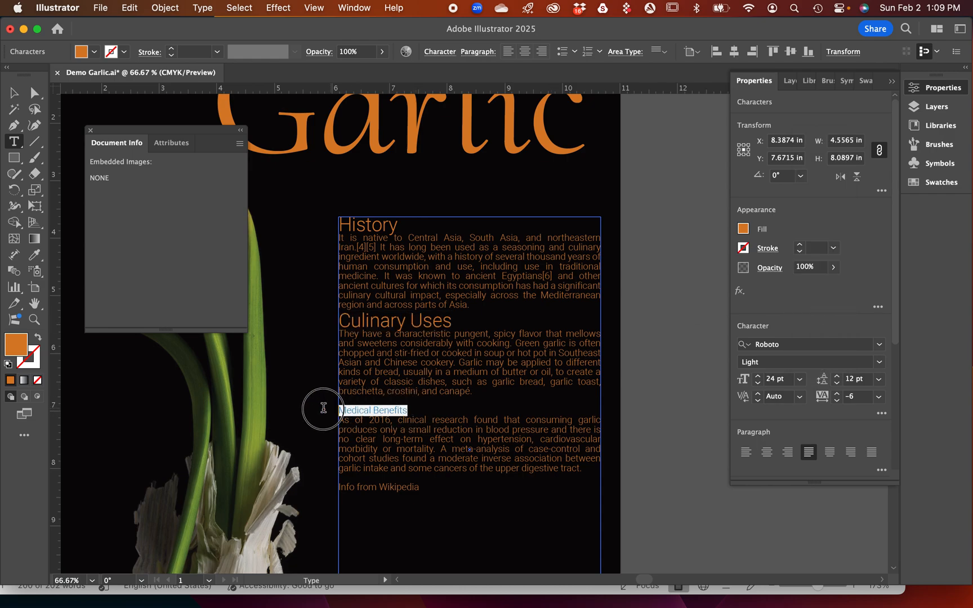
left_click(802, 380)
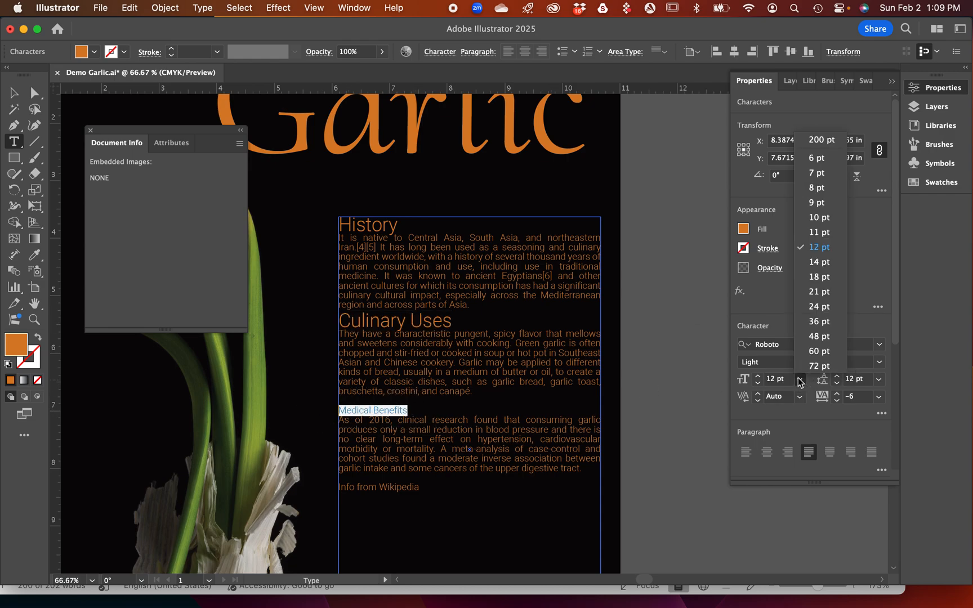
left_click(819, 306)
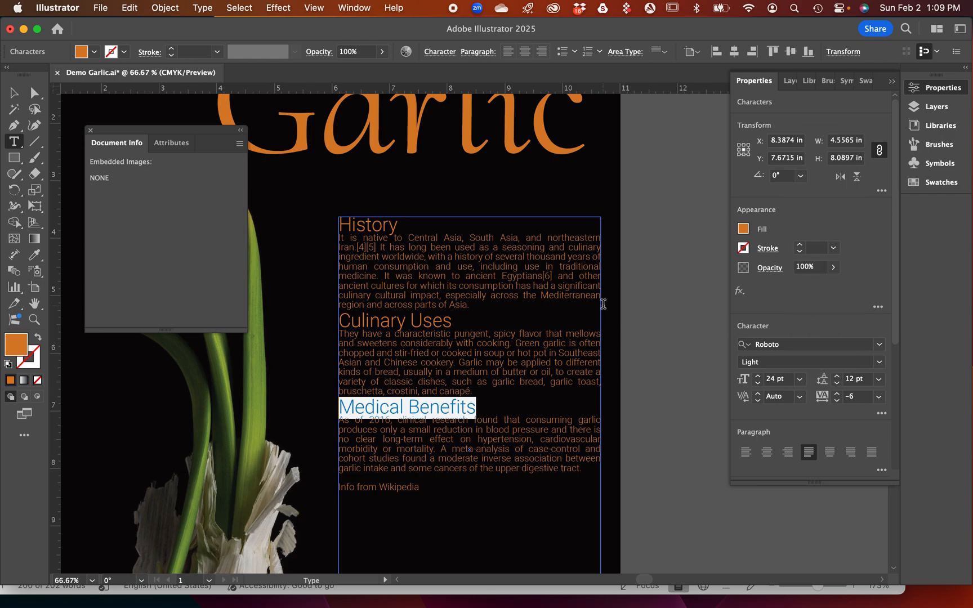
left_click(545, 313)
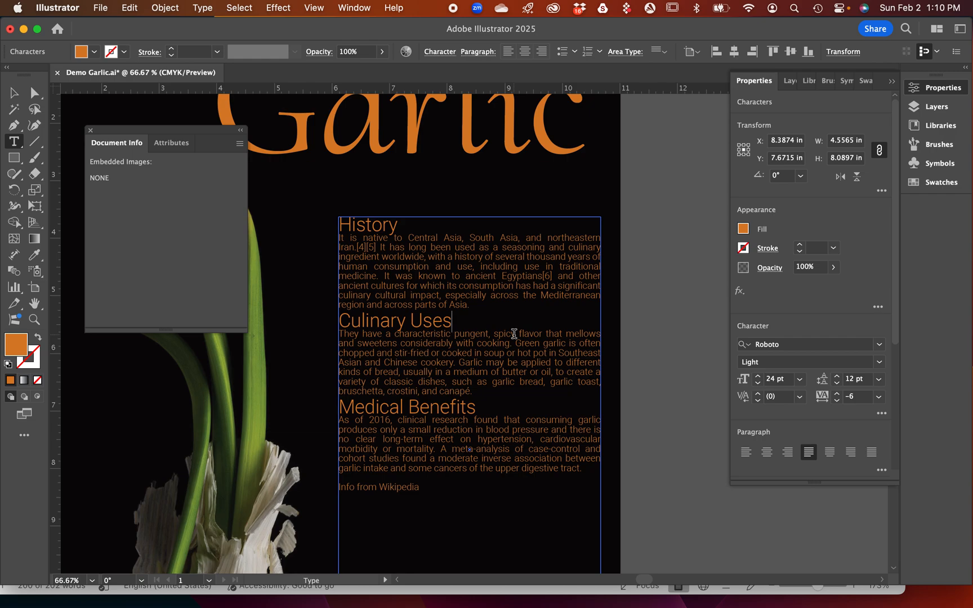
Step: Insert a blank line above the Culinary Uses heading and another above the Medical Benefits heading
left_click(491, 307)
key("Return")
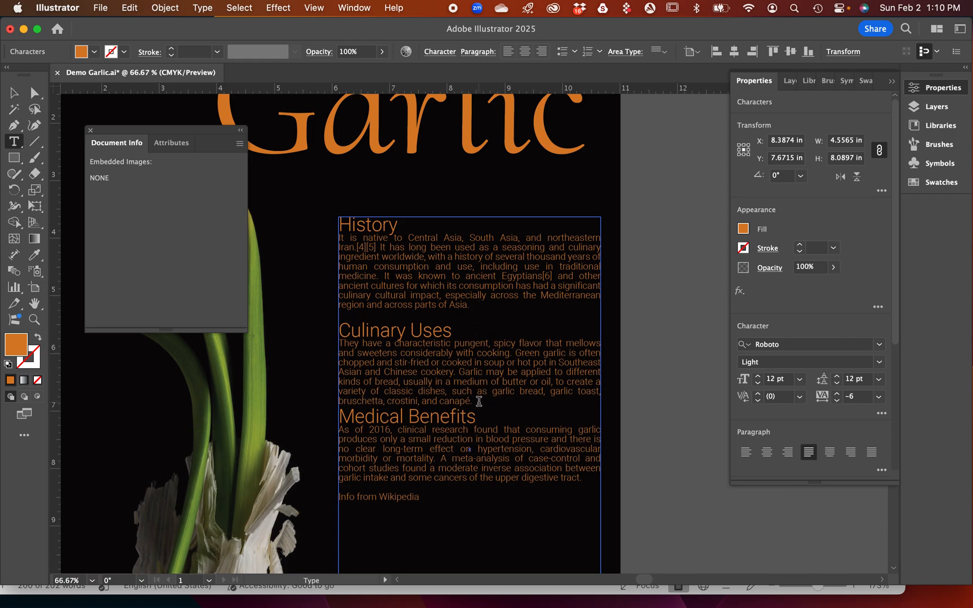
key("Return")
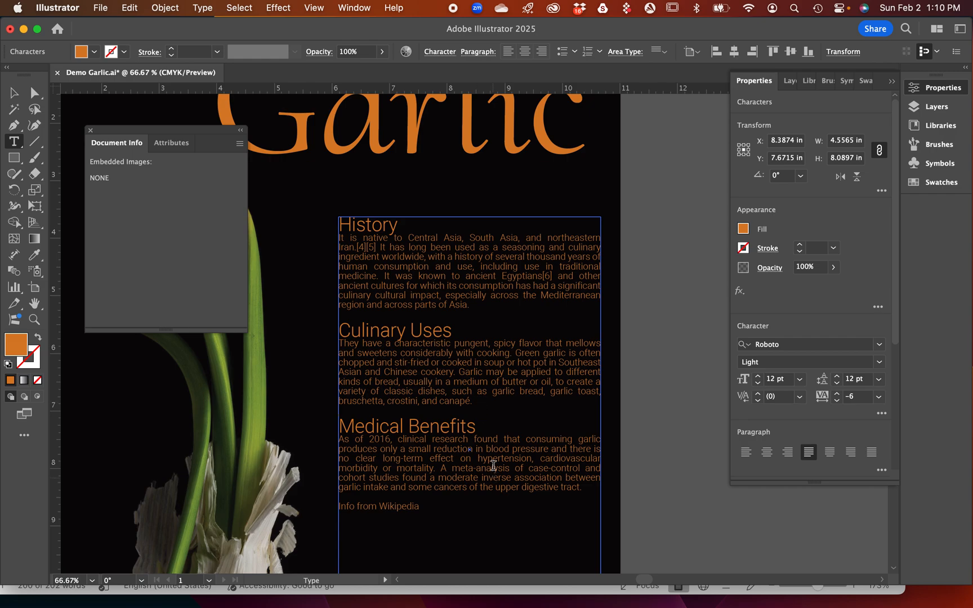
key("Escape")
Step: Narrow the body text frame from its right side to about 4.23 in wide, keeping its left edge in place
scroll(488, 293, "up", 3)
scroll(487, 292, "left", 2)
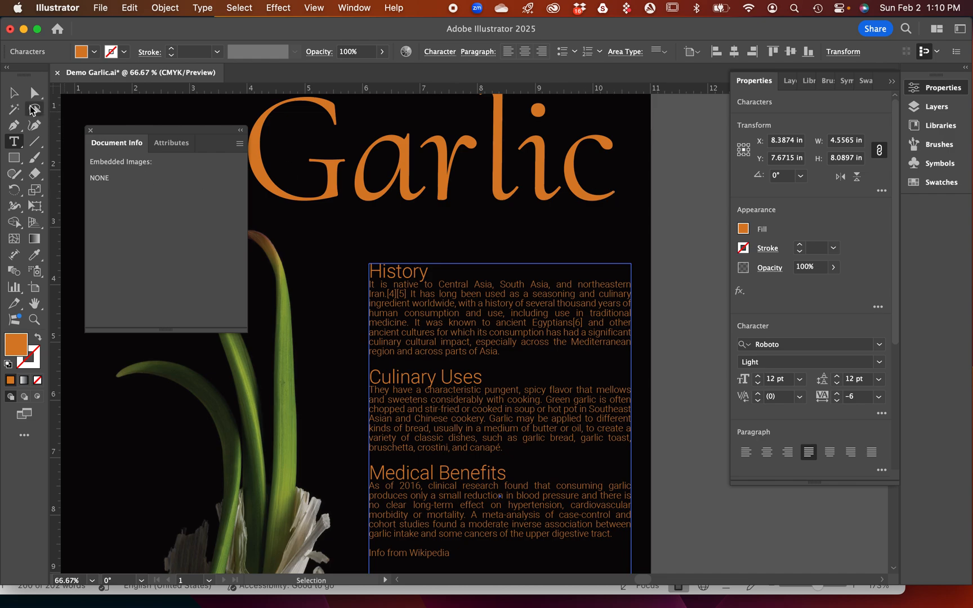
left_click(14, 94)
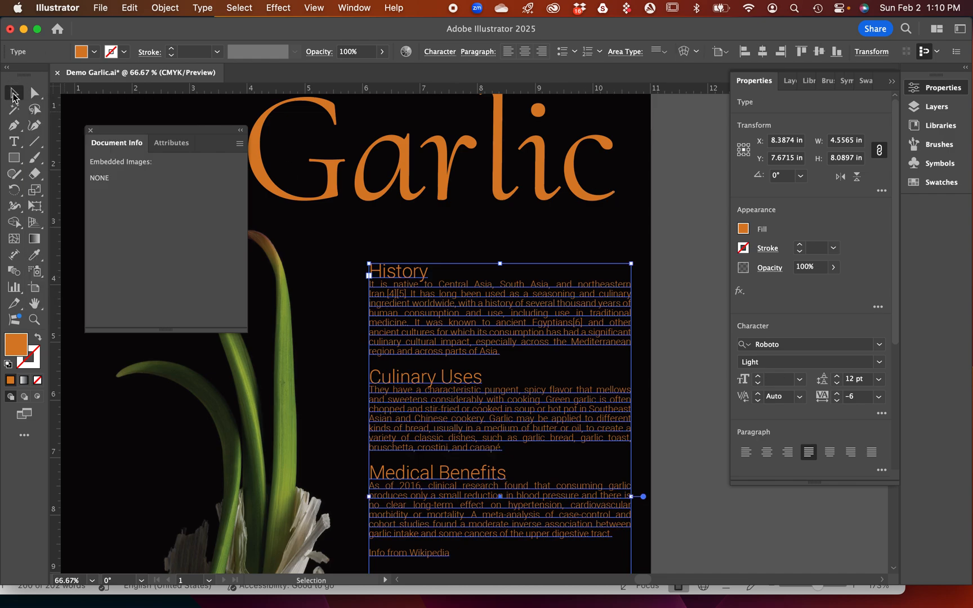
left_click(309, 11)
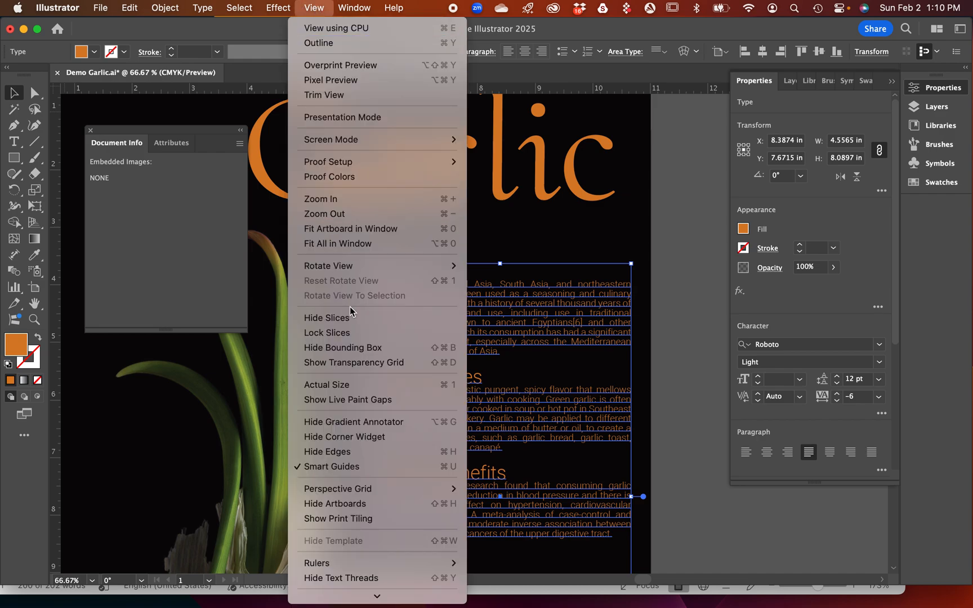
left_click(562, 242)
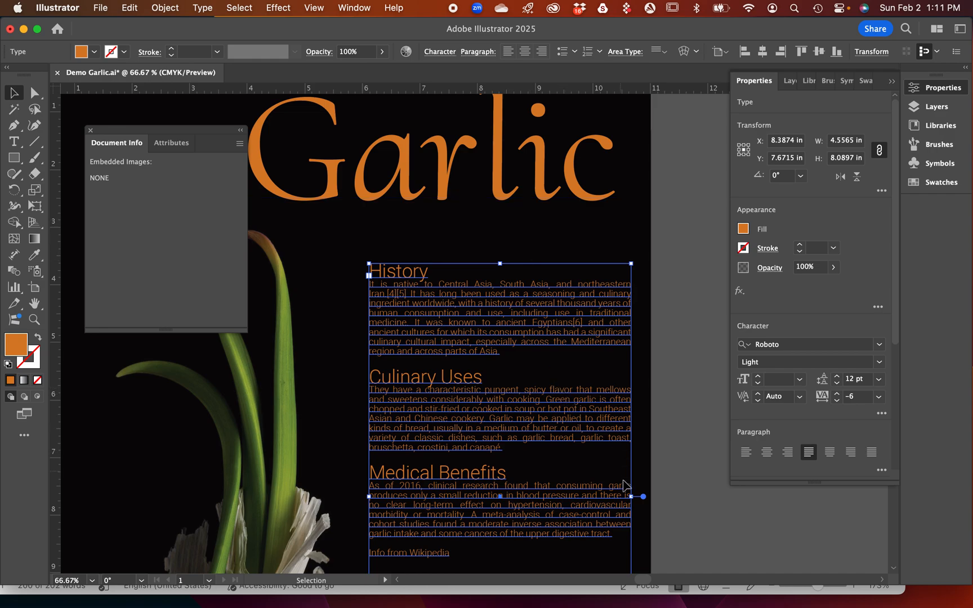
left_click_drag(631, 497, 612, 496)
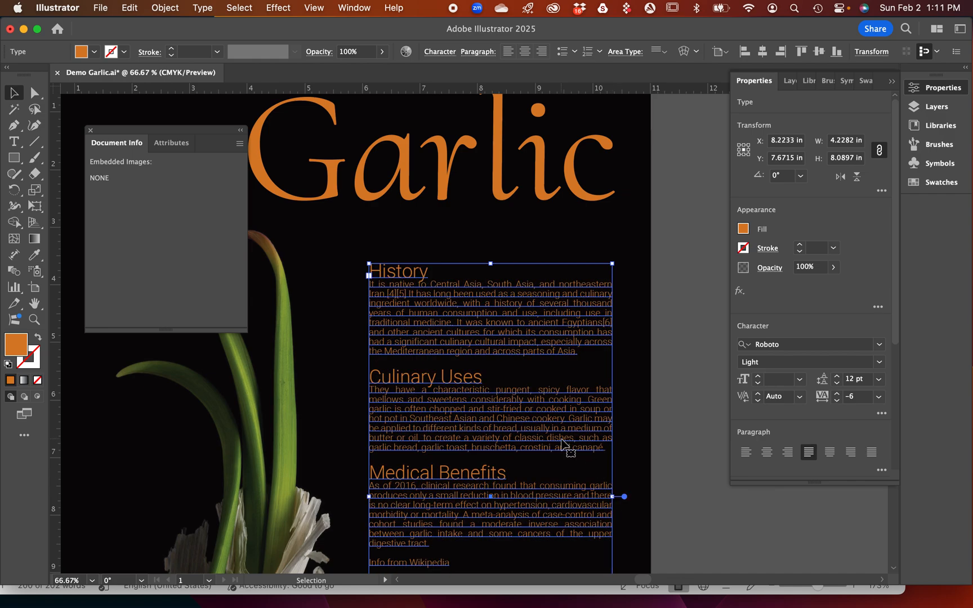
left_click_drag(562, 431, 559, 432)
left_click(641, 307)
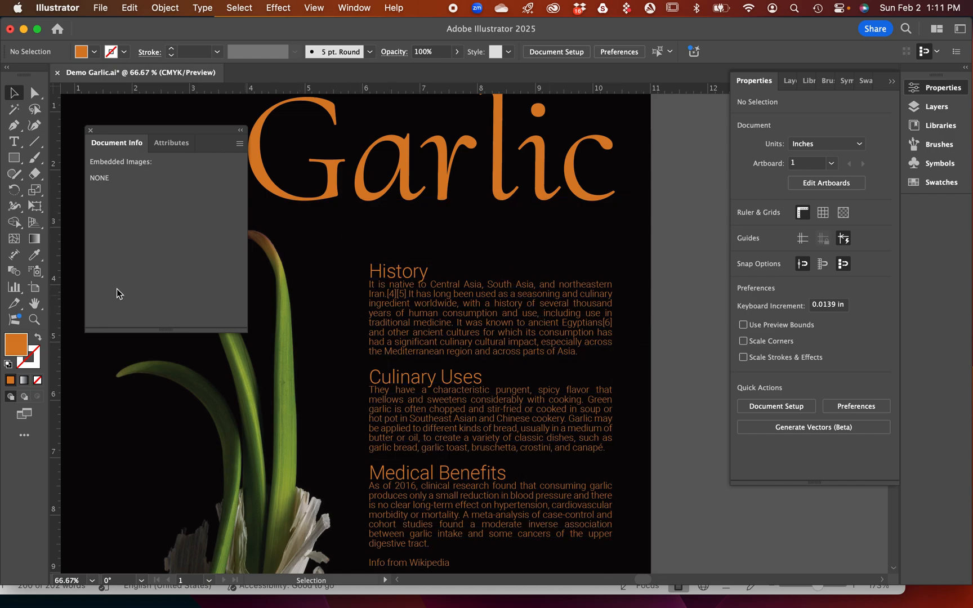
Step: Place a vertical ruler guide along the right edge of the body text frame
key("super")
key("super+r")
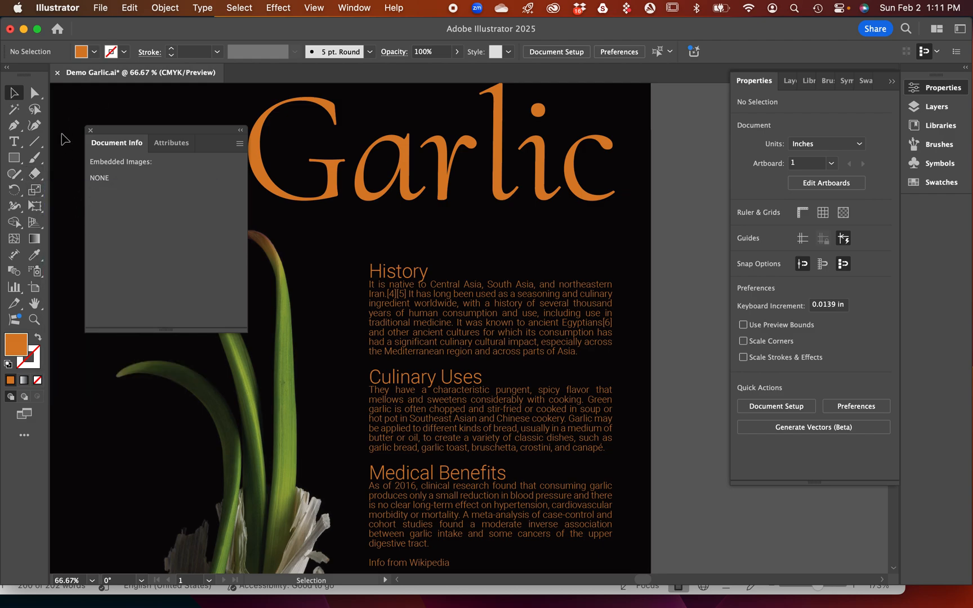
key("a")
key("super+r")
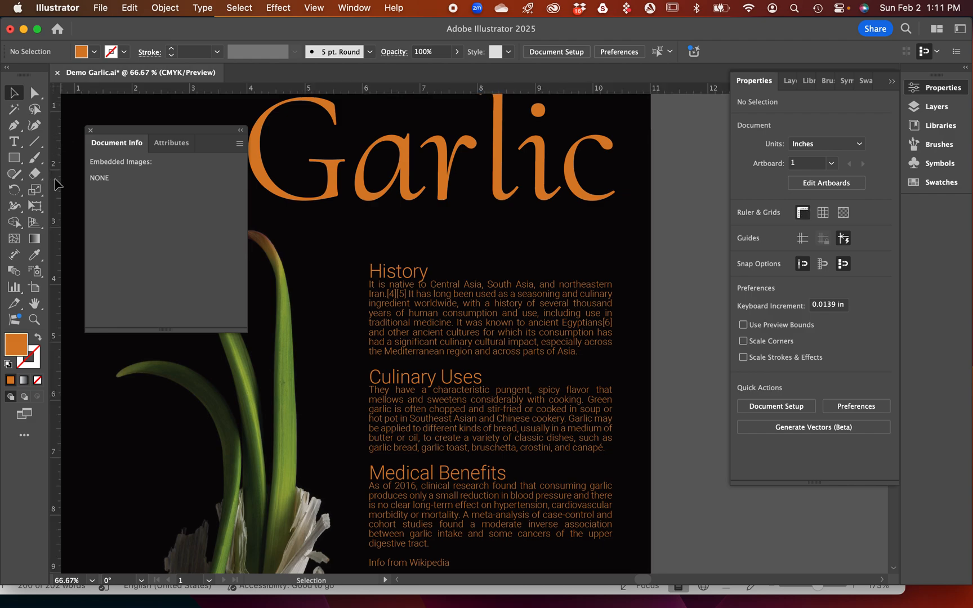
left_click_drag(56, 183, 618, 267)
Step: Show the guides and check the right edges of the body text and Garlic title against the vertical guide
left_click(361, 8)
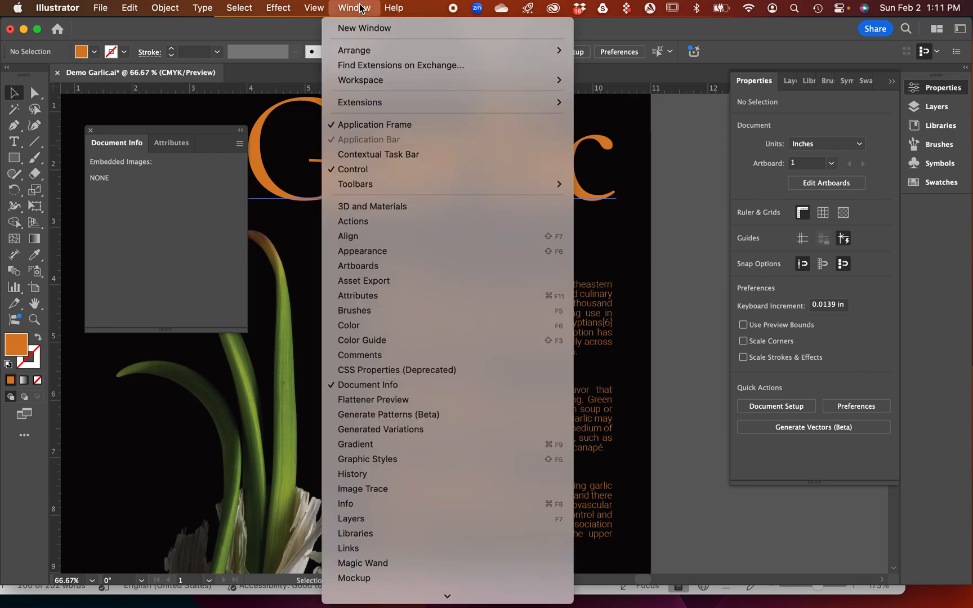
mouse_move(313, 8)
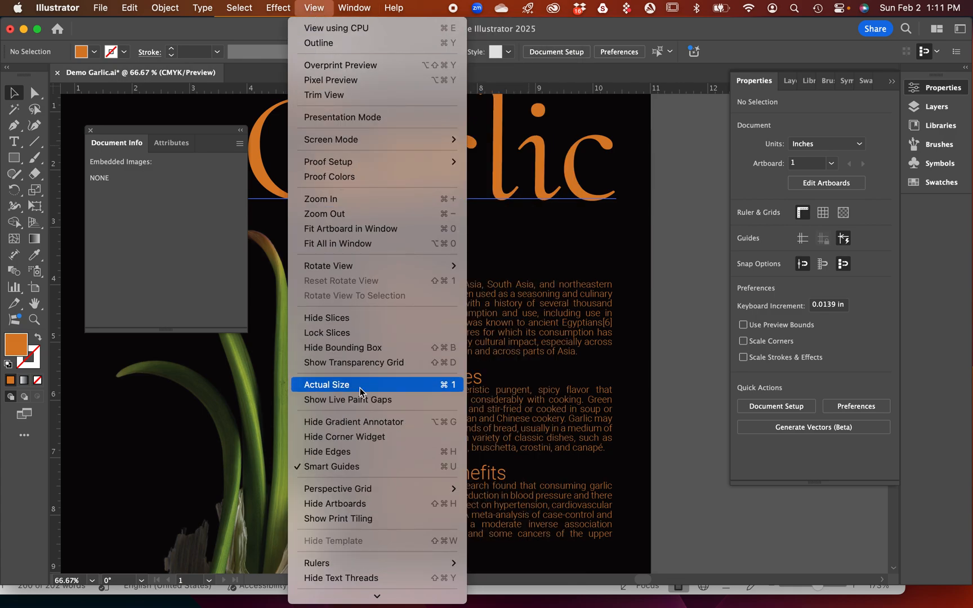
mouse_move(372, 488)
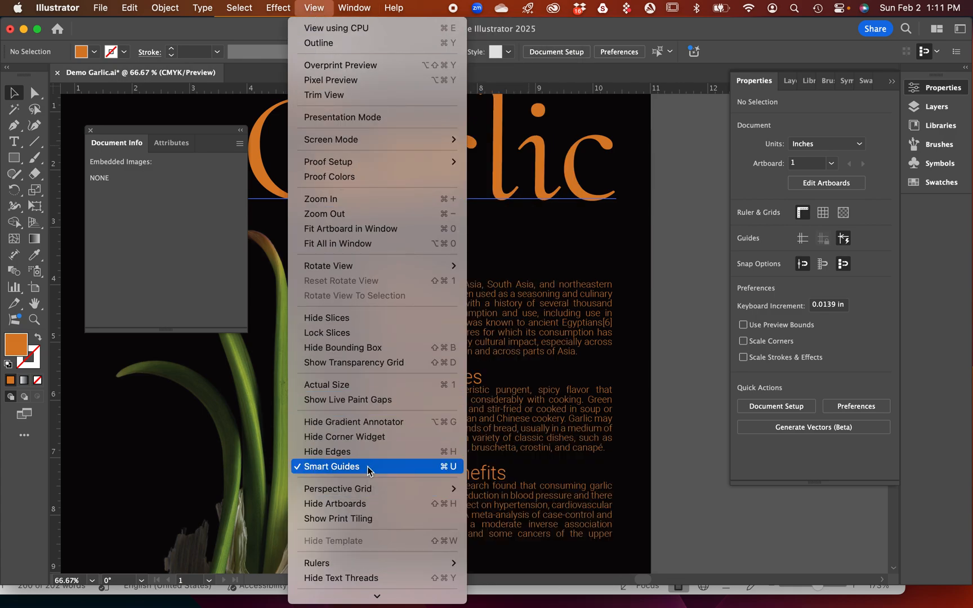
mouse_move(366, 598)
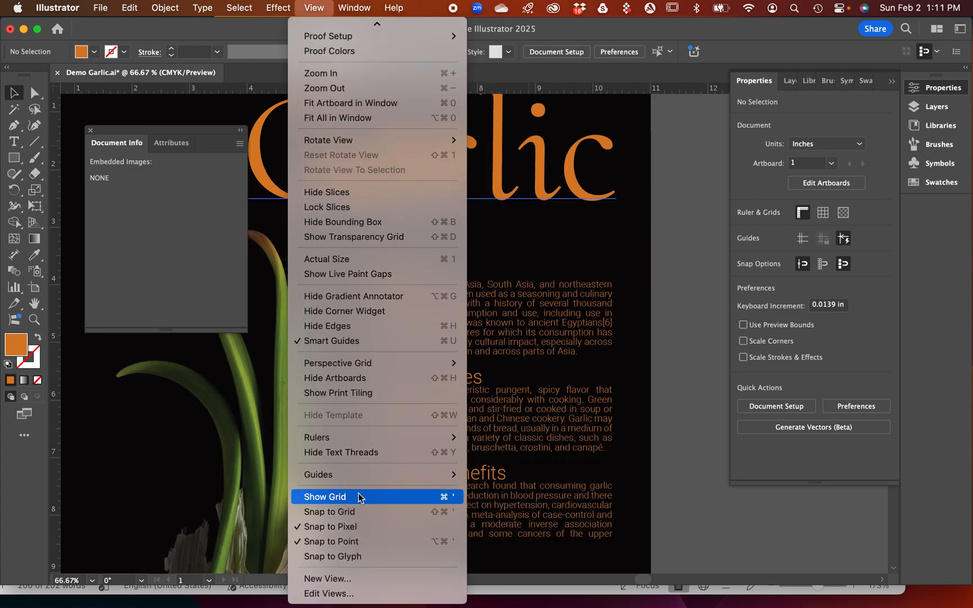
left_click(482, 474)
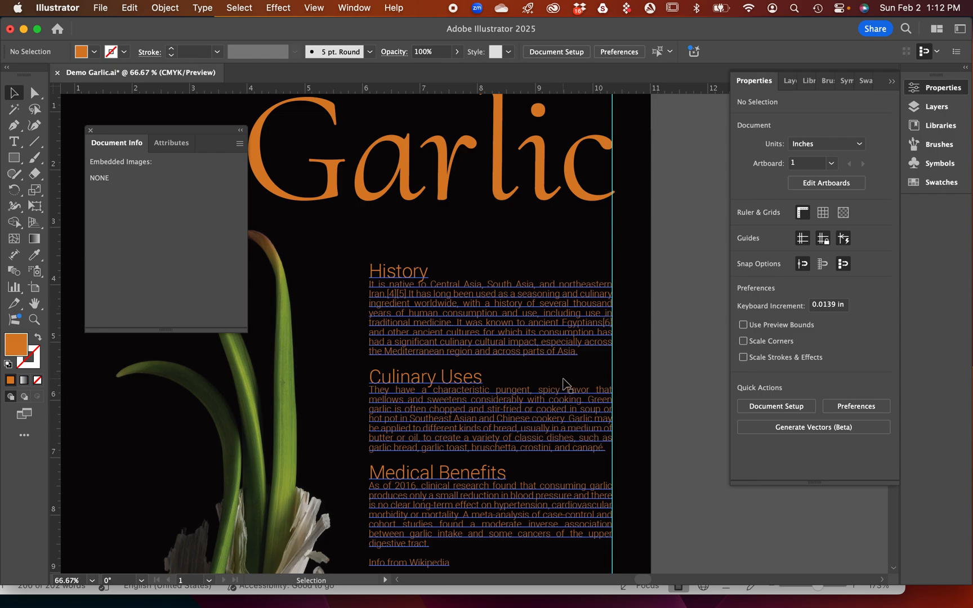
left_click(516, 263)
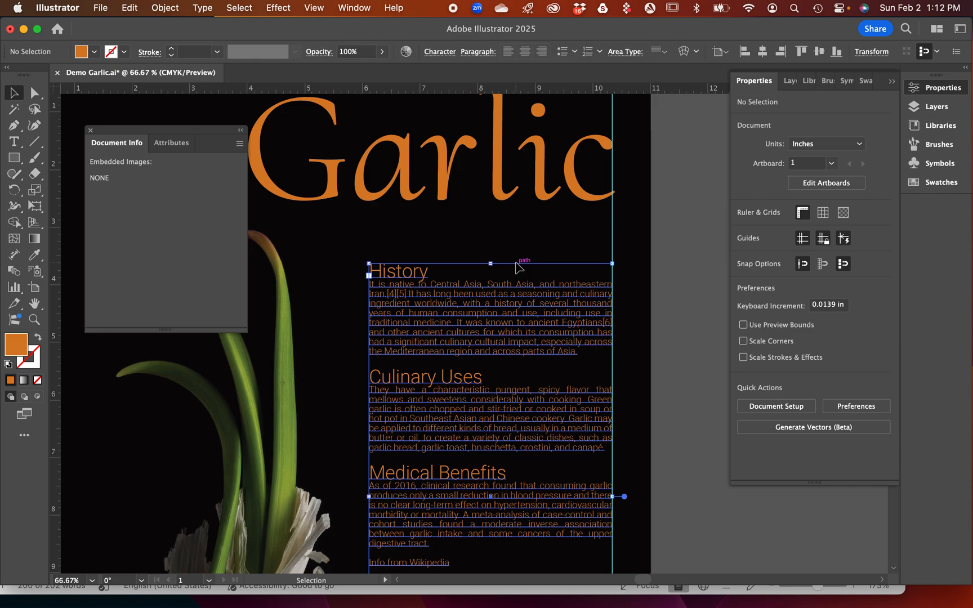
left_click(516, 235)
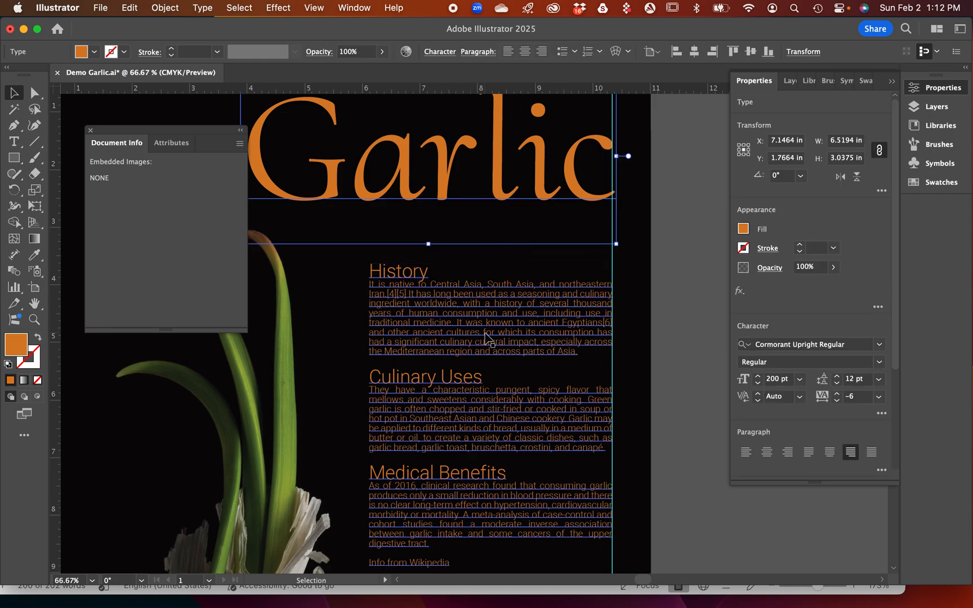
scroll(498, 401, "down", 3)
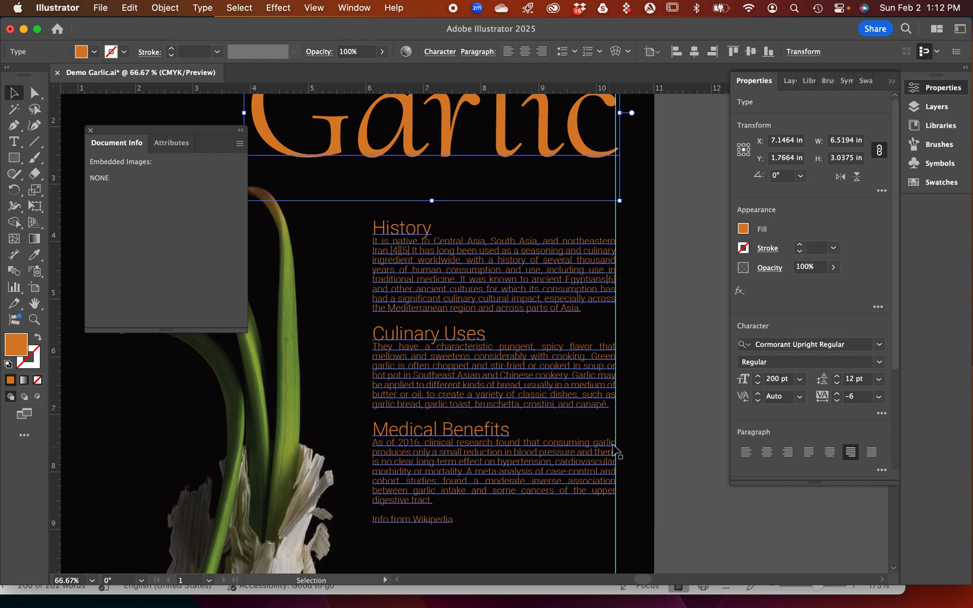
left_click(660, 394)
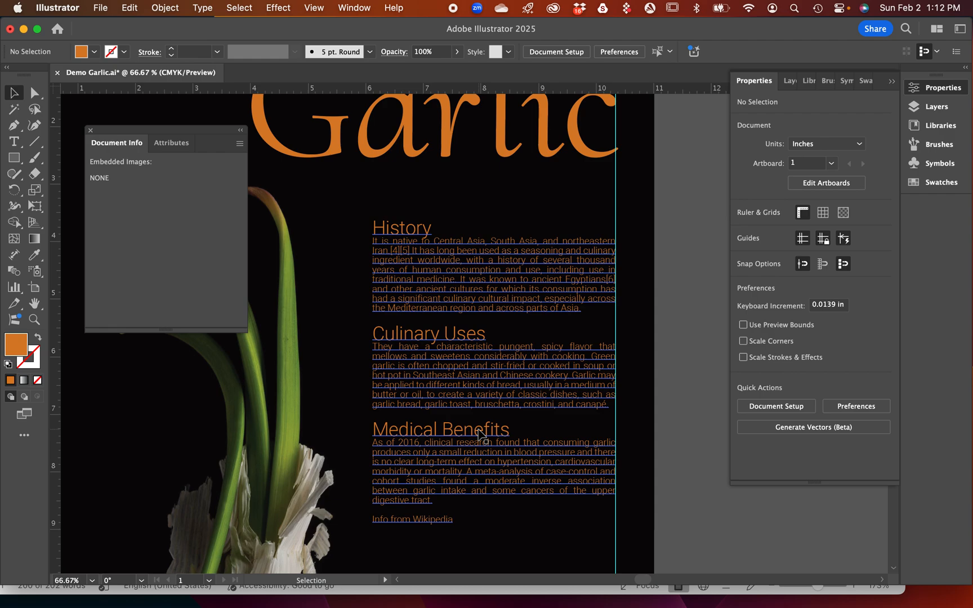
Step: Set the leading of the Culinary Uses heading and the blank line above it to 18 pt
left_click(478, 341)
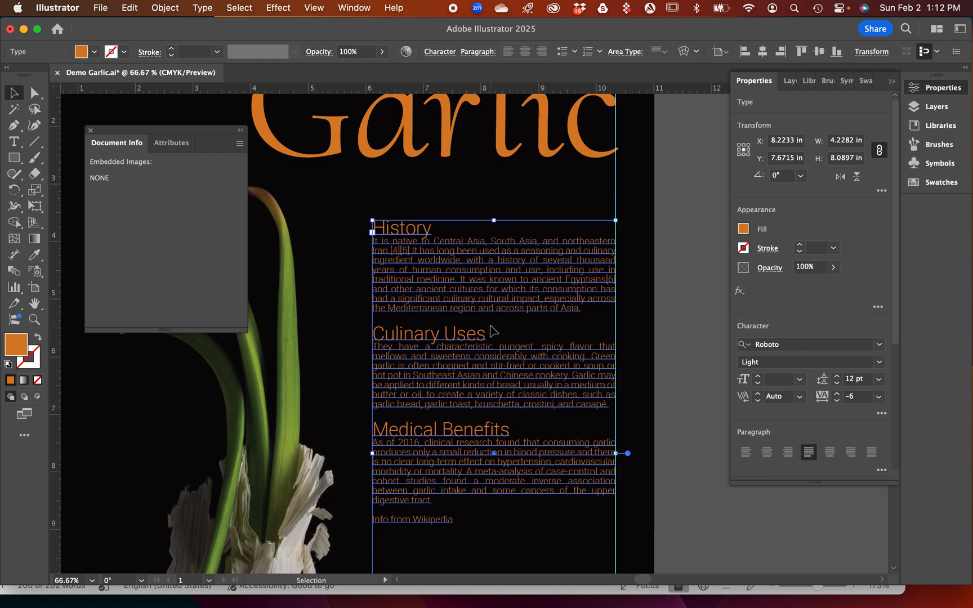
double_click(484, 333)
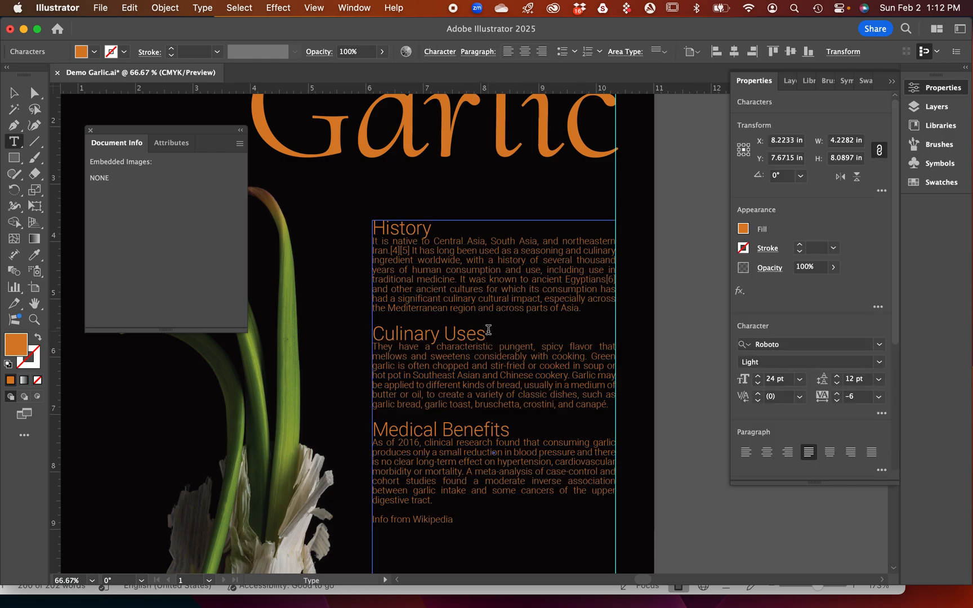
left_click_drag(486, 334, 374, 322)
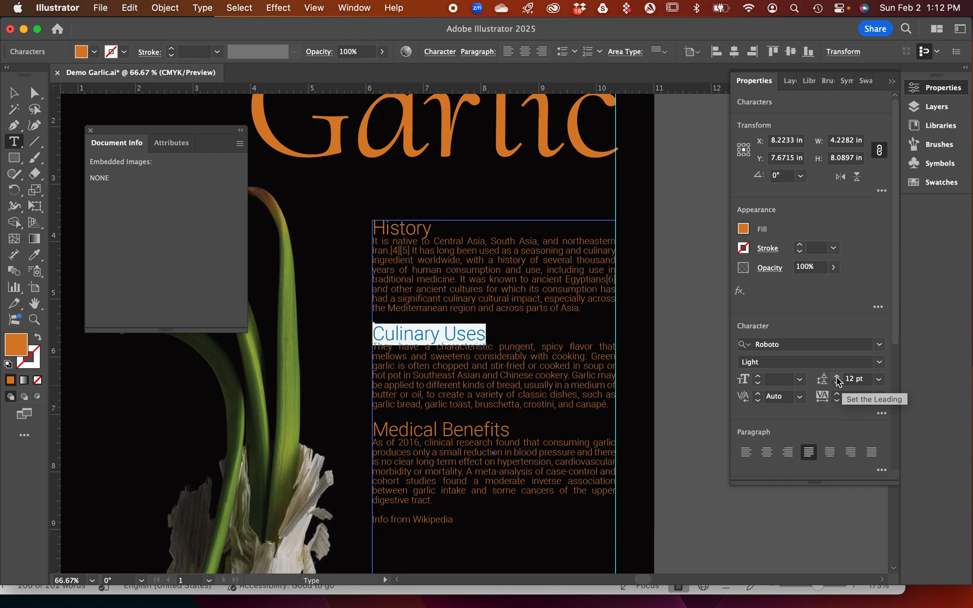
left_click(880, 381)
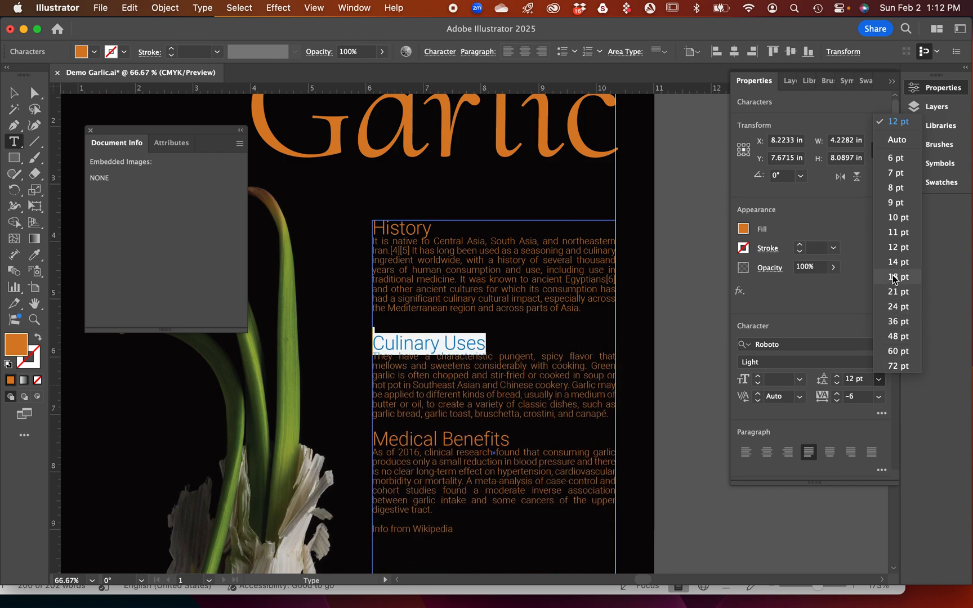
left_click(895, 276)
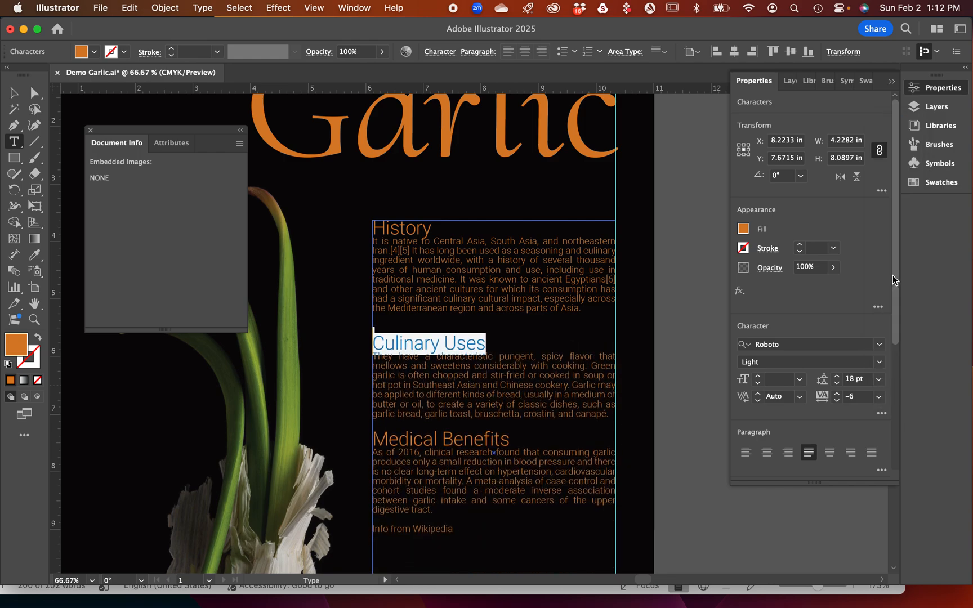
Step: Set the leading of the Medical Benefits heading to 18 pt
left_click_drag(531, 441, 371, 438)
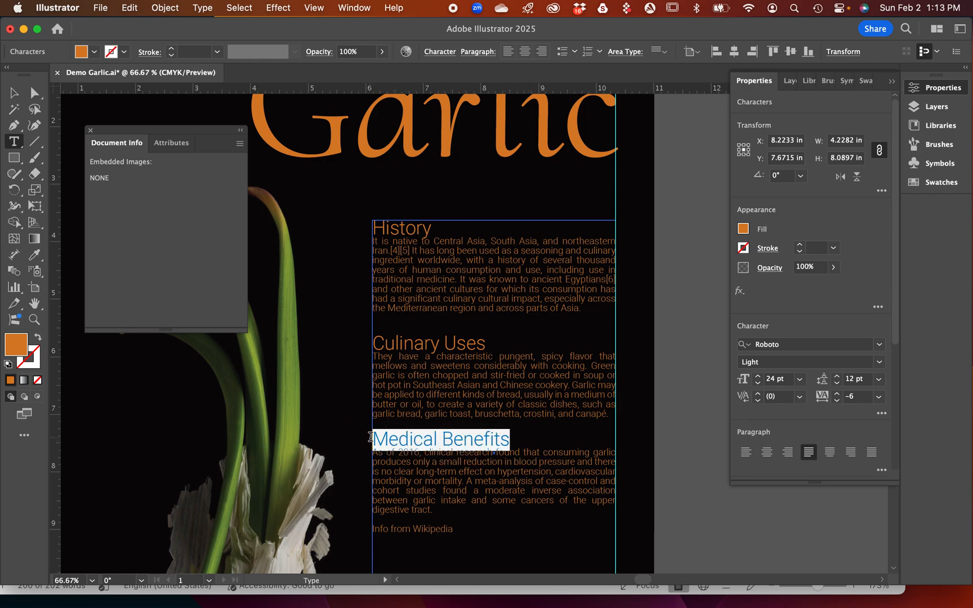
left_click(879, 379)
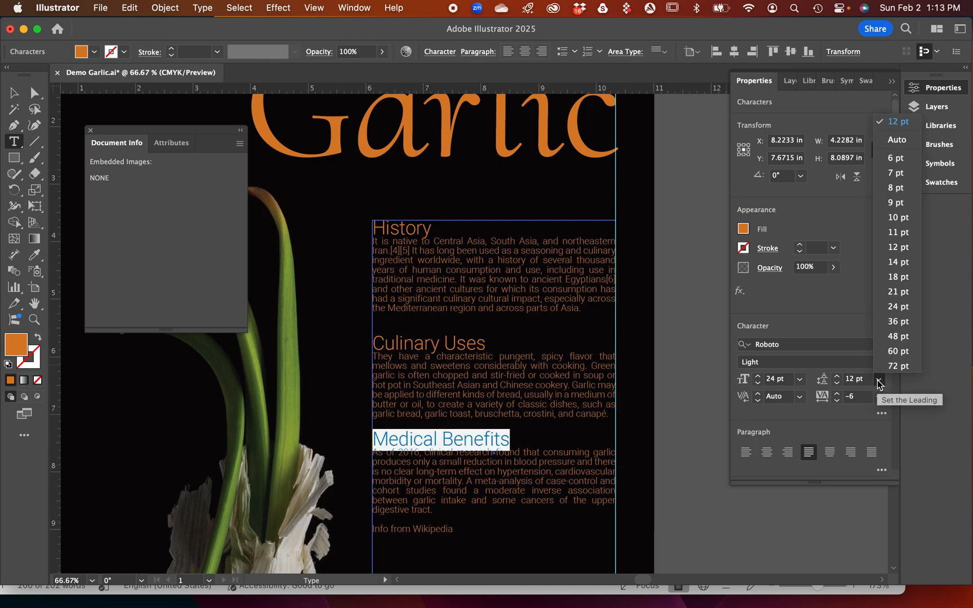
left_click(896, 277)
left_click(549, 442)
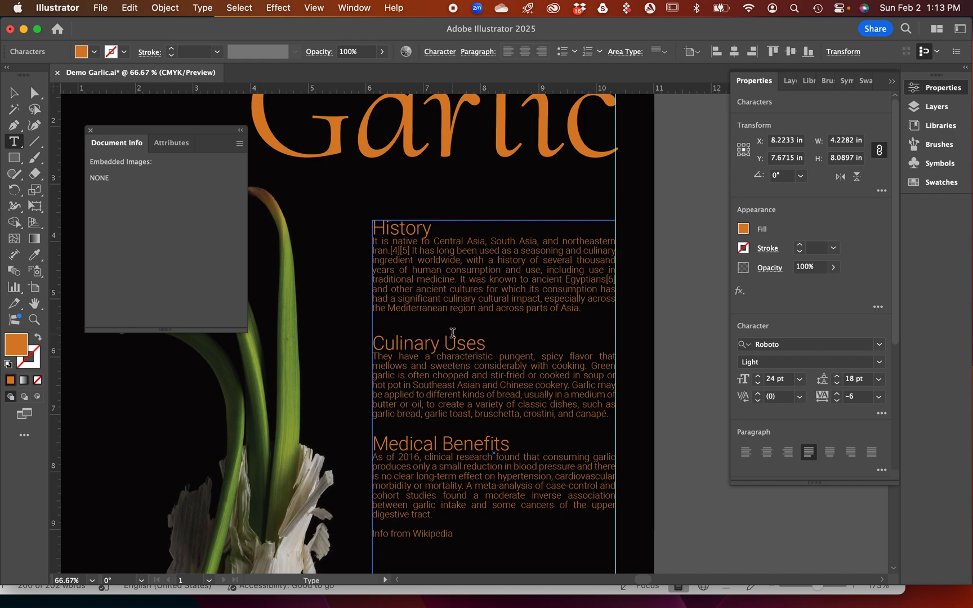
Step: Extend the 18 pt leading to the blank line above the Medical Benefits heading
left_click_drag(486, 343, 369, 337)
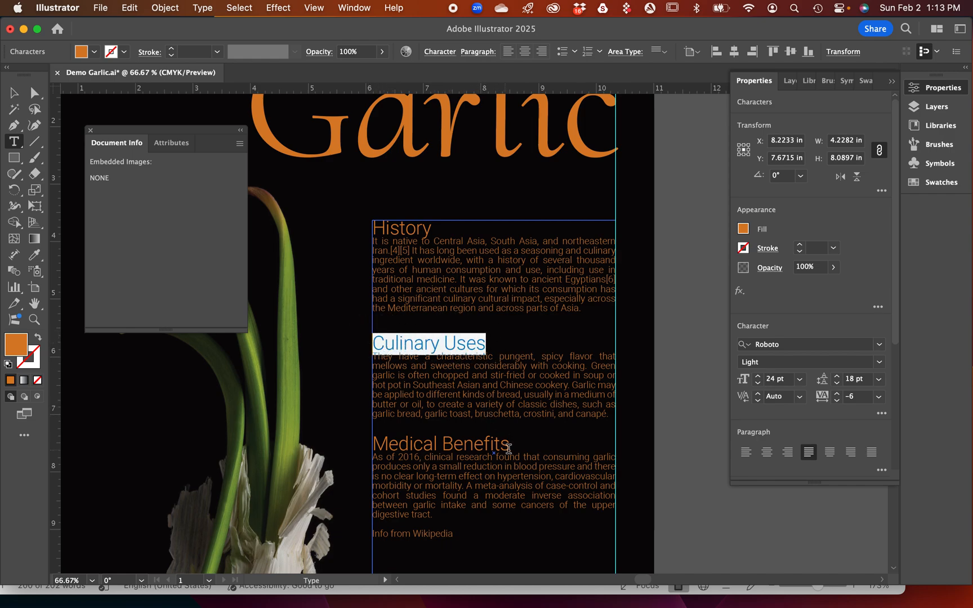
left_click_drag(506, 445, 359, 438)
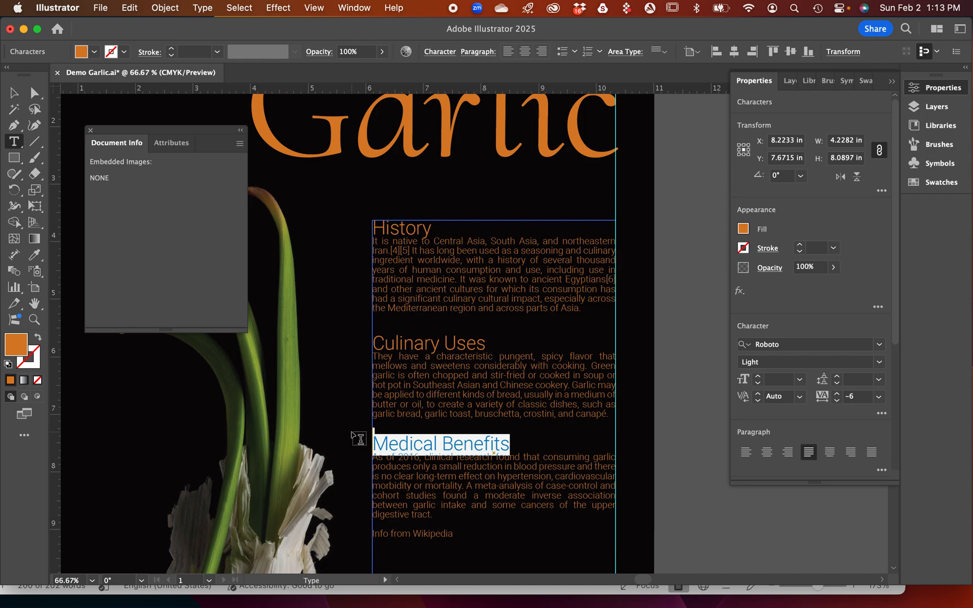
left_click(880, 380)
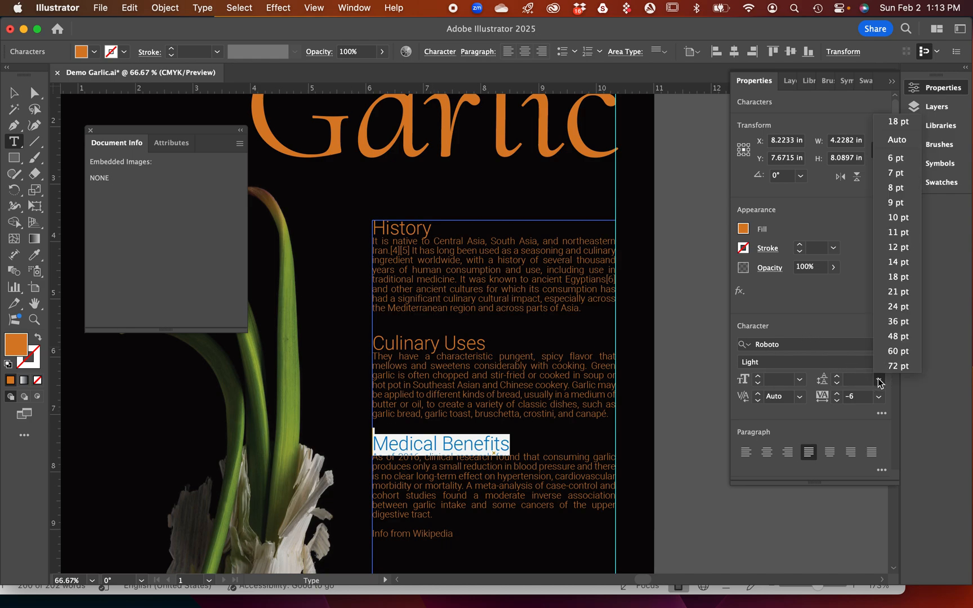
left_click(899, 278)
left_click(693, 338)
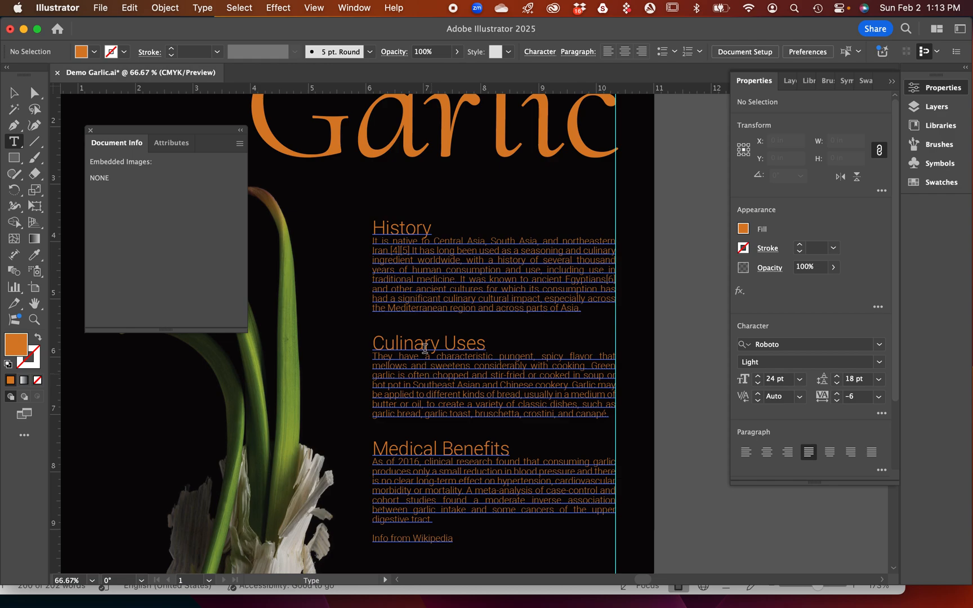
scroll(440, 254, "right", 3)
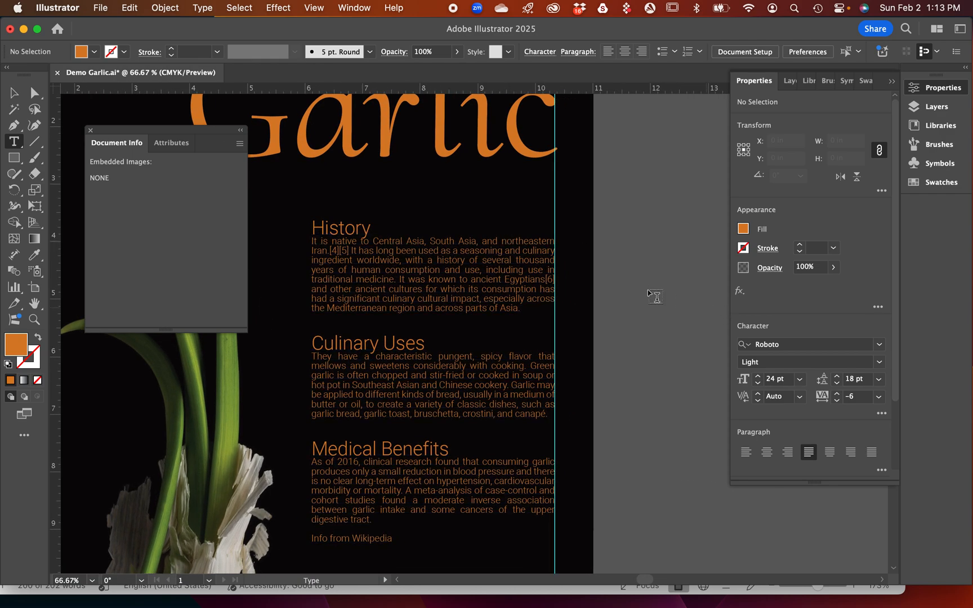
left_click(559, 241)
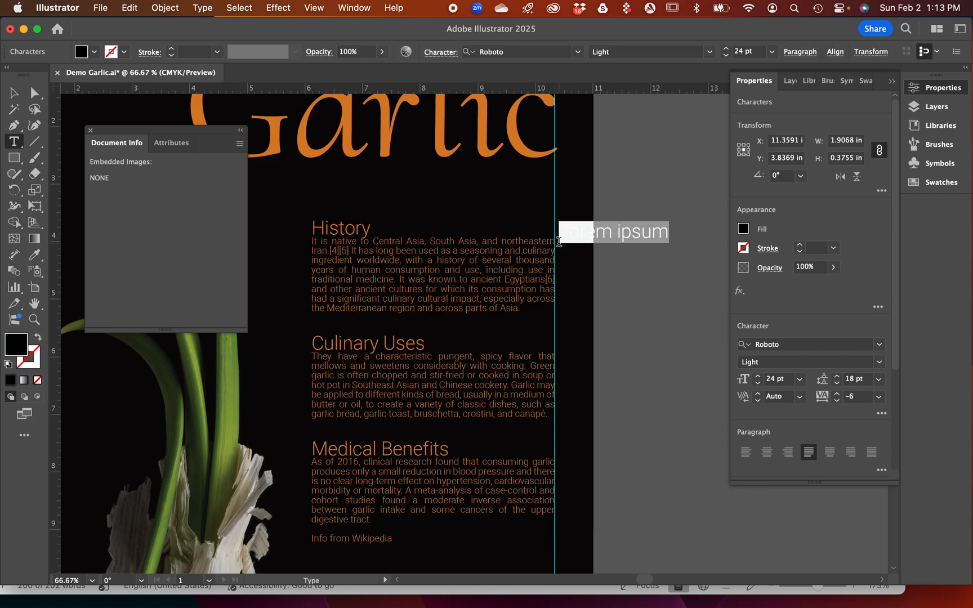
key("Escape")
key("Delete")
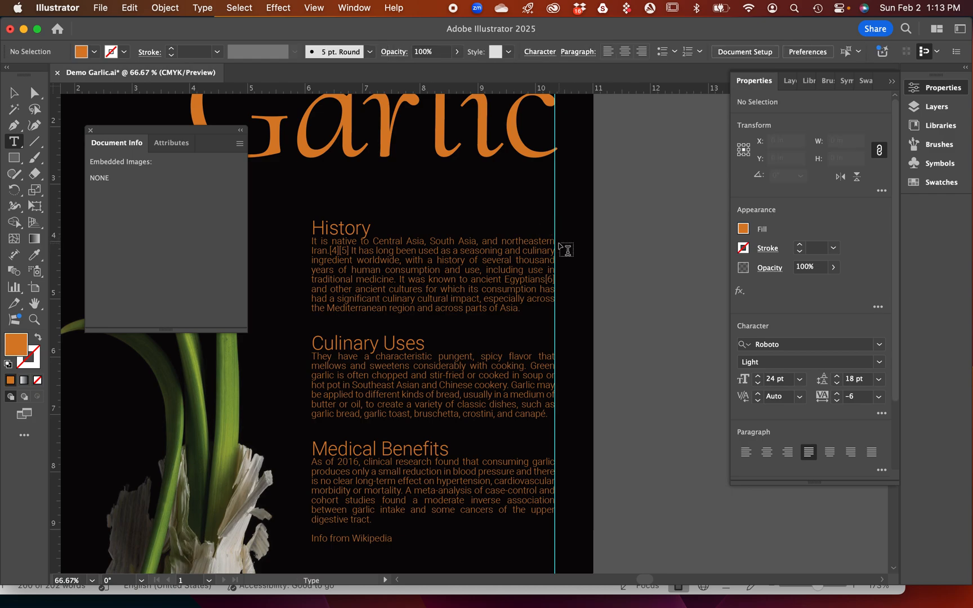
Step: Set the leading of the first body line under the History heading to 20 pt
left_click(551, 239)
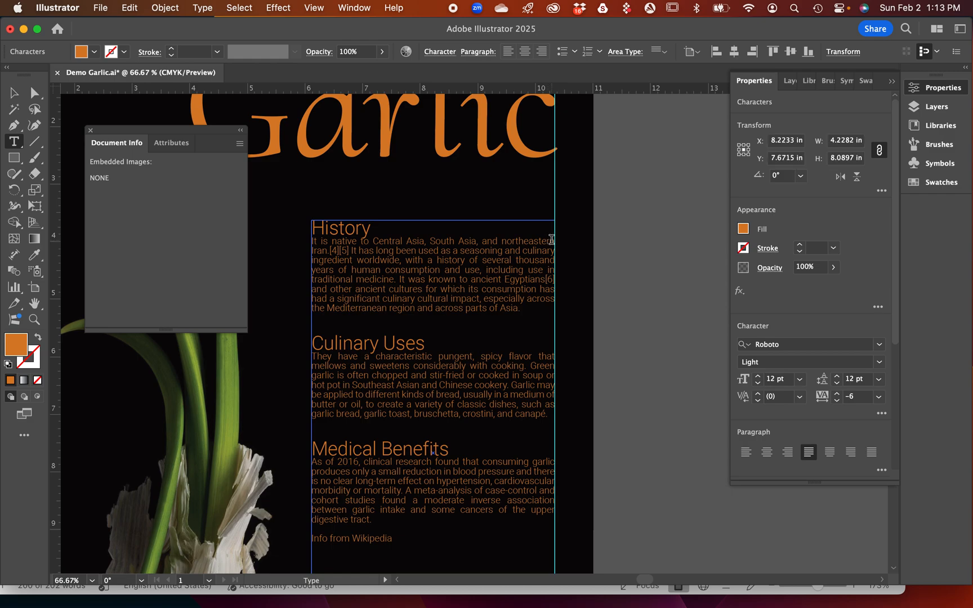
left_click_drag(554, 241, 309, 240)
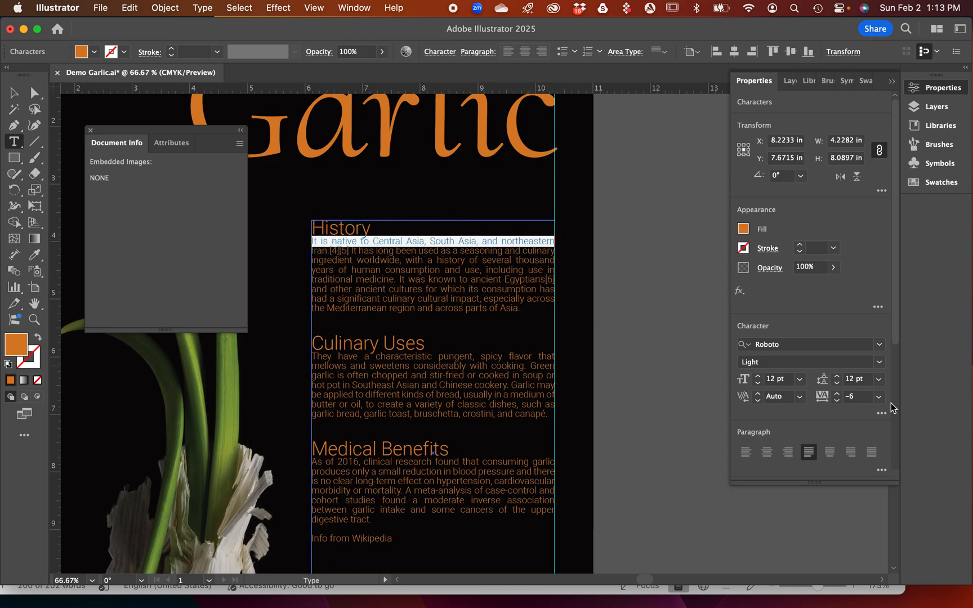
left_click(839, 380)
left_click(839, 380)
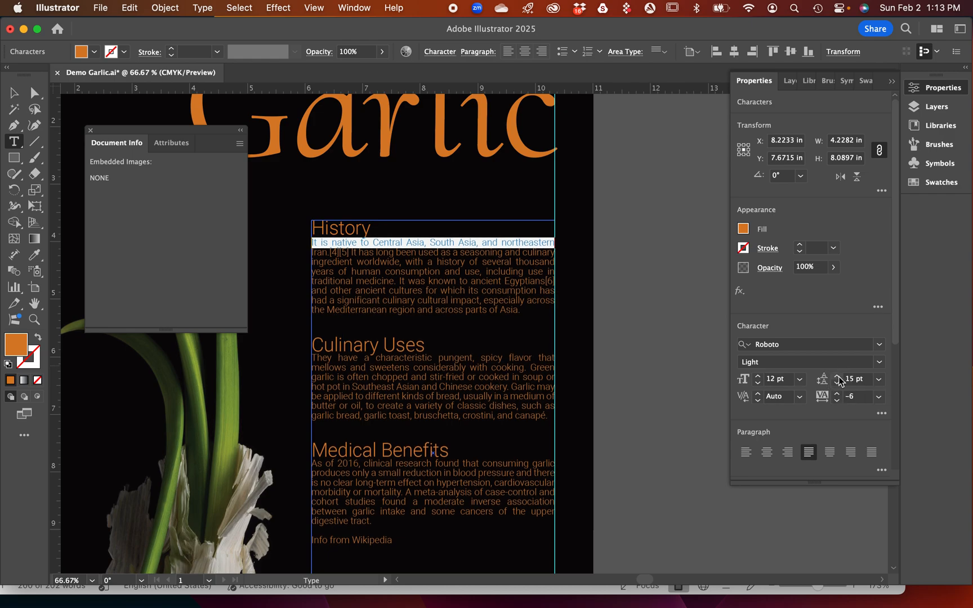
left_click(839, 380)
left_click(839, 380)
left_click(840, 379)
left_click(840, 379)
left_click(839, 379)
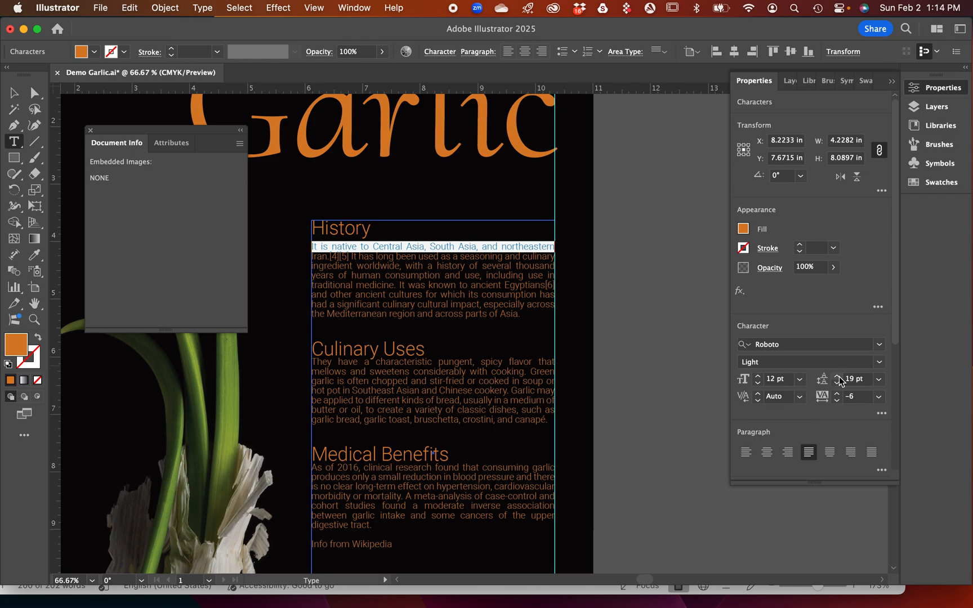
left_click(839, 379)
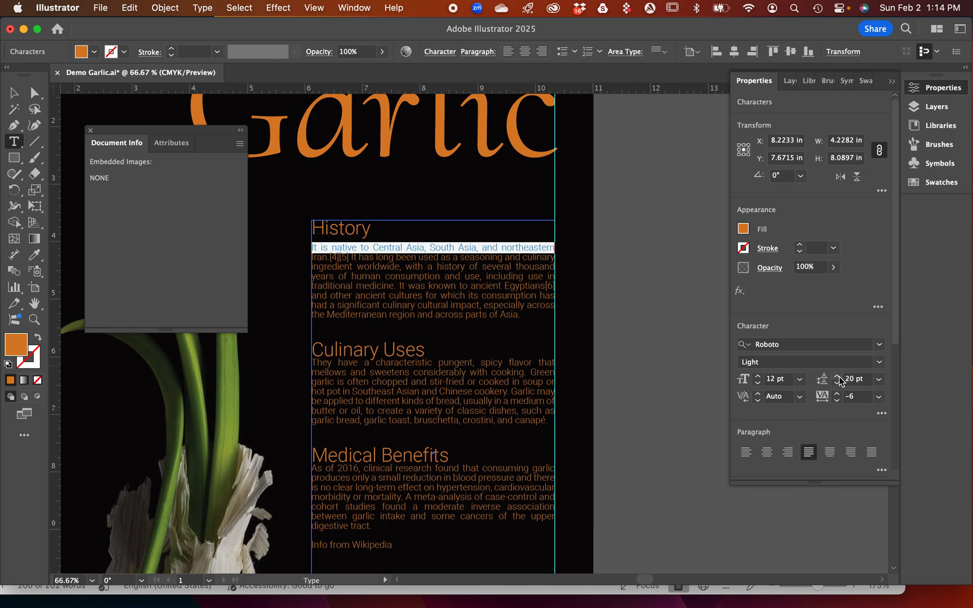
left_click(611, 368)
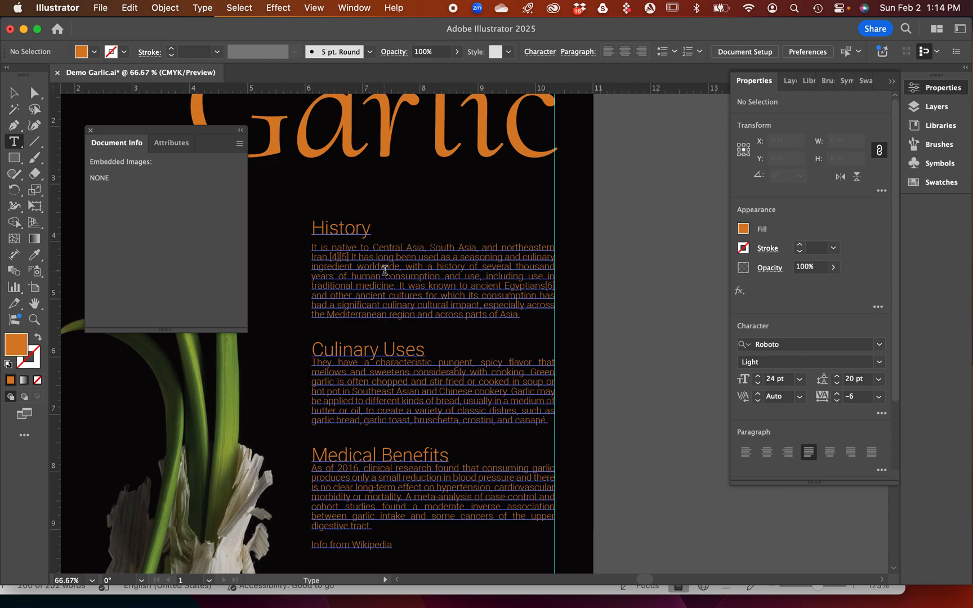
Step: Set the leading of the first body line under the Culinary Uses heading to 21 pt
left_click(553, 362)
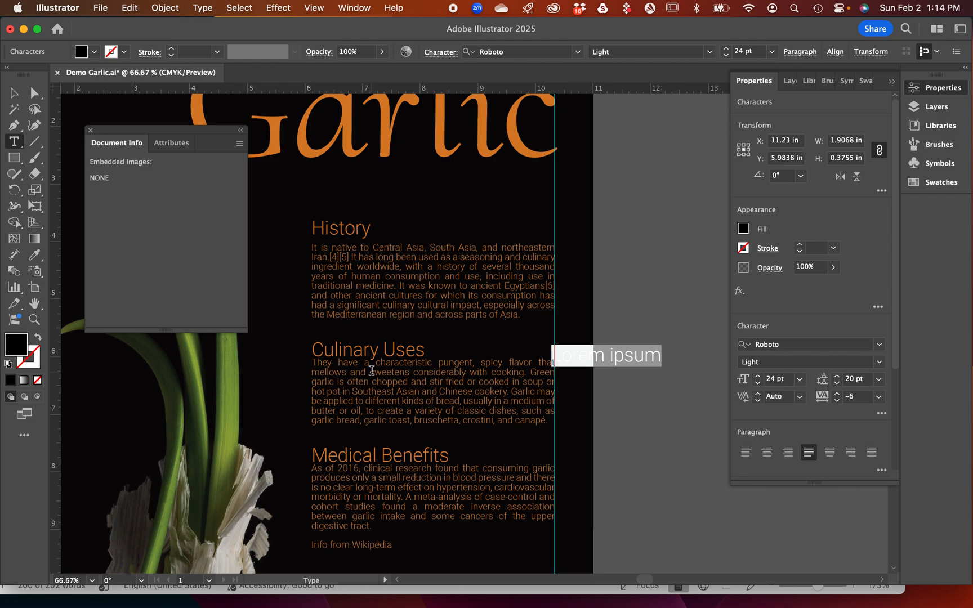
key("super+z")
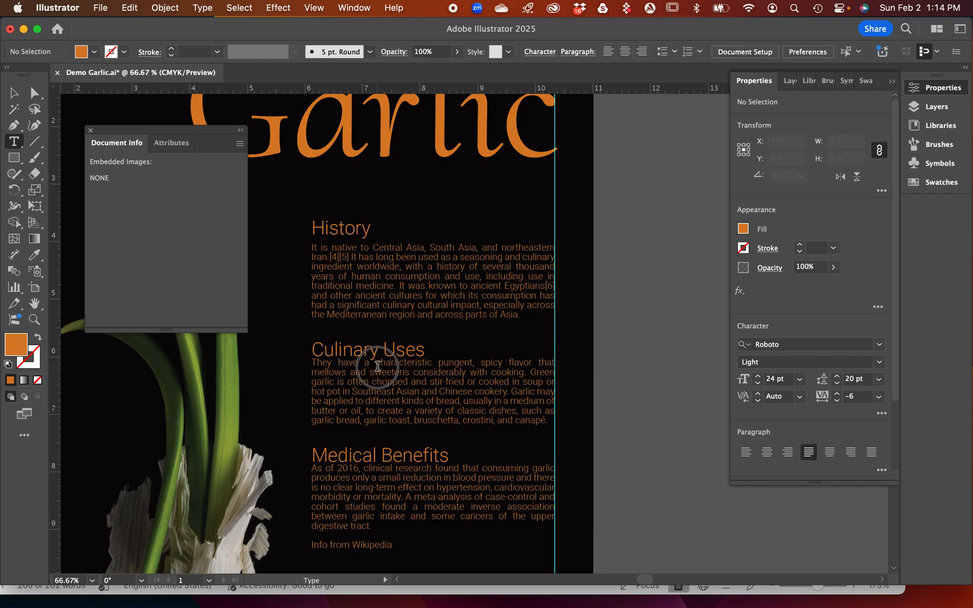
left_click(347, 359)
left_click_drag(312, 362, 562, 363)
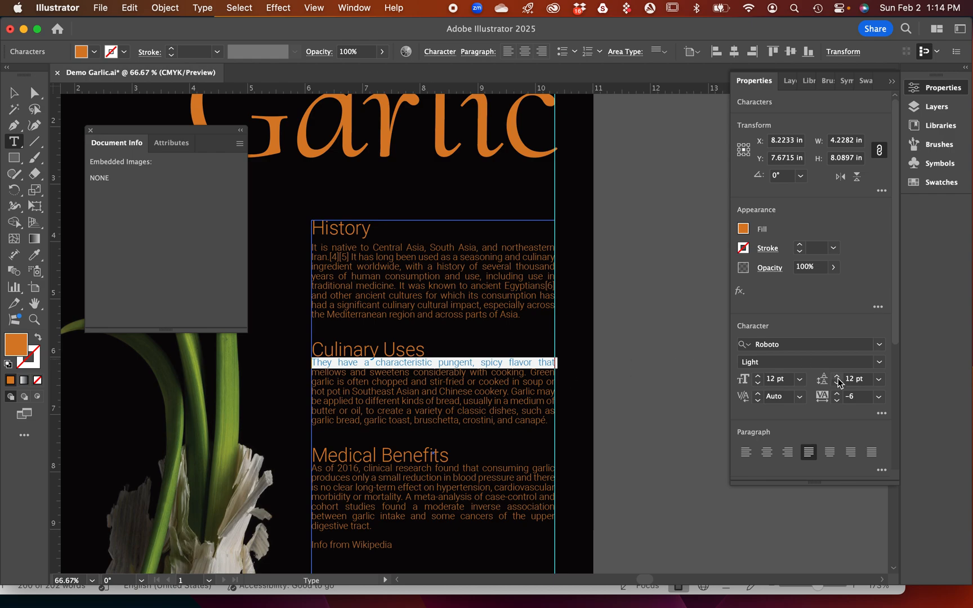
left_click(880, 379)
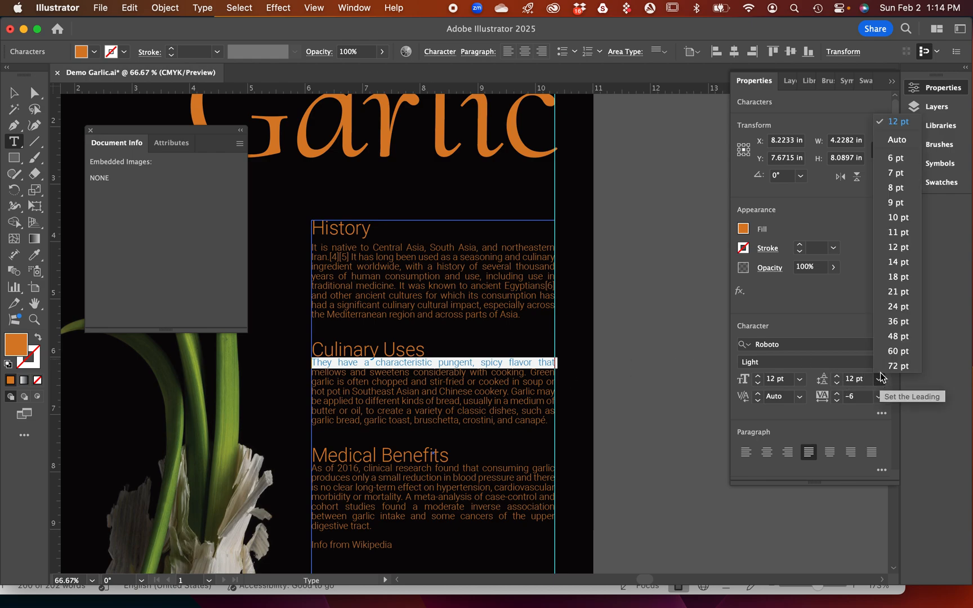
left_click(855, 383)
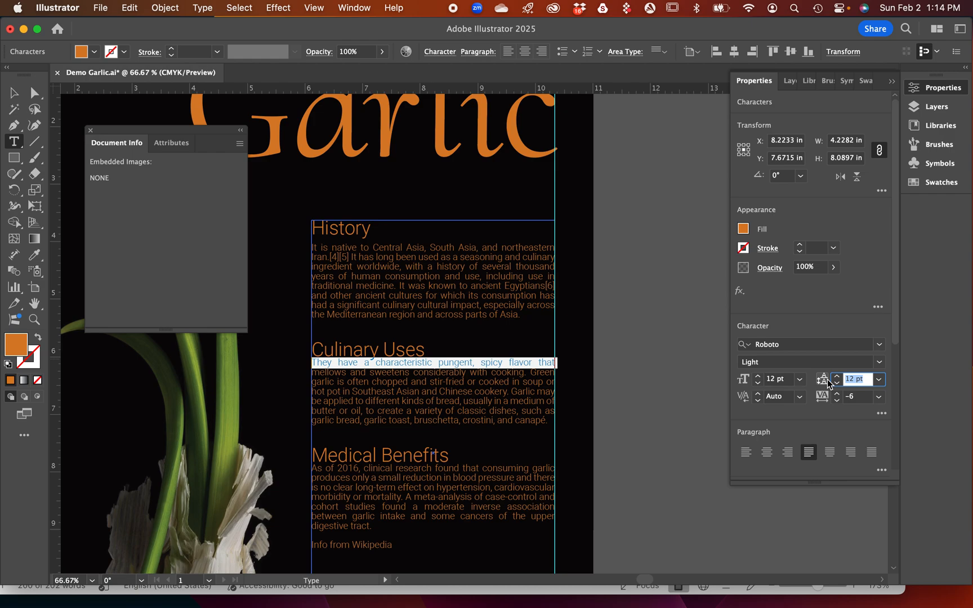
left_click(881, 381)
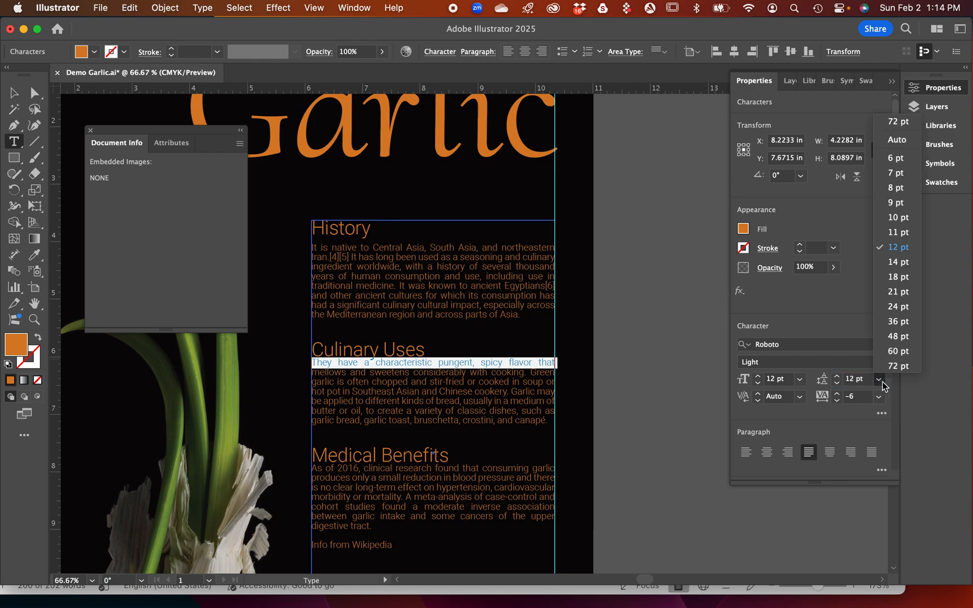
left_click(892, 293)
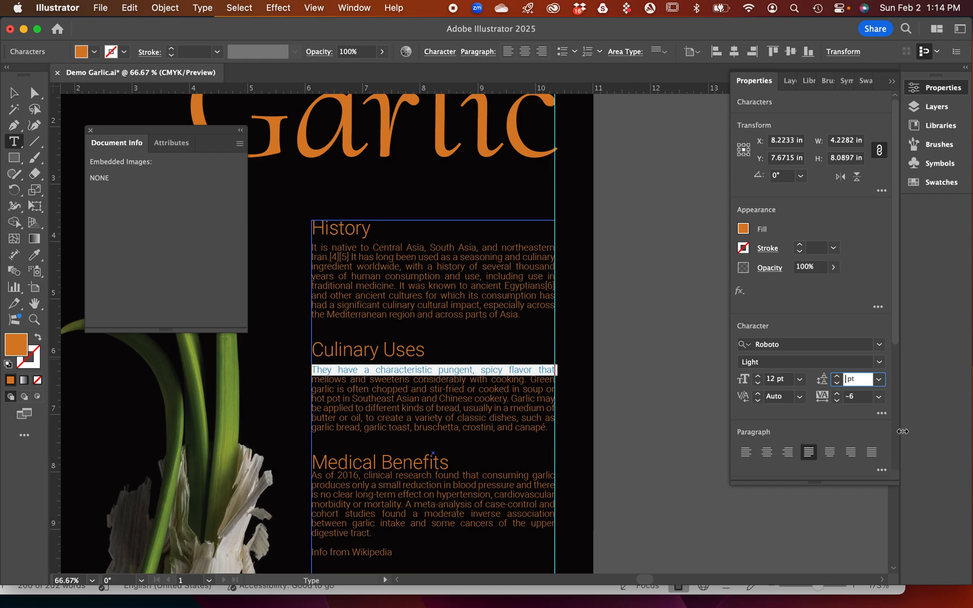
type("21")
key("Return")
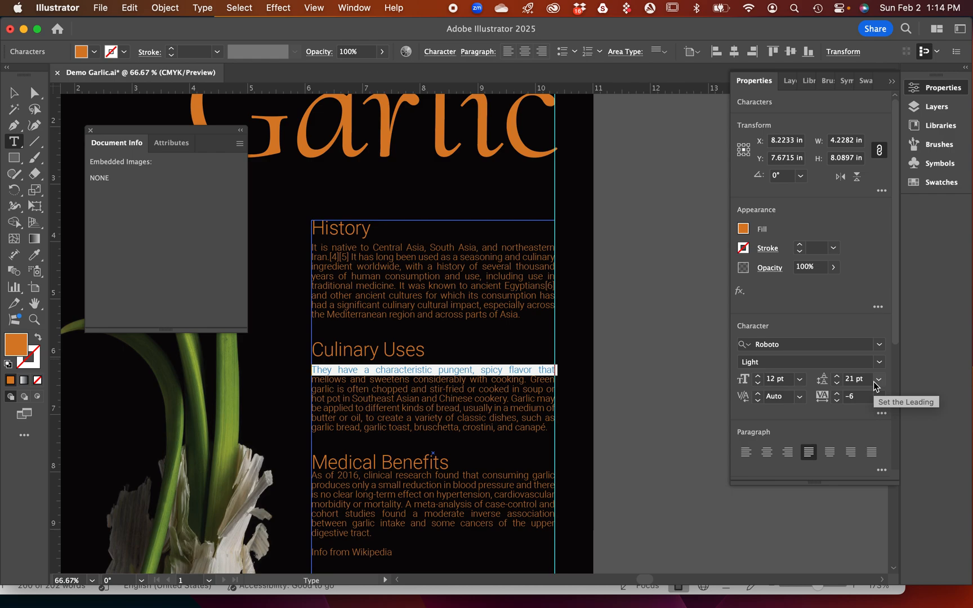
left_click(494, 328)
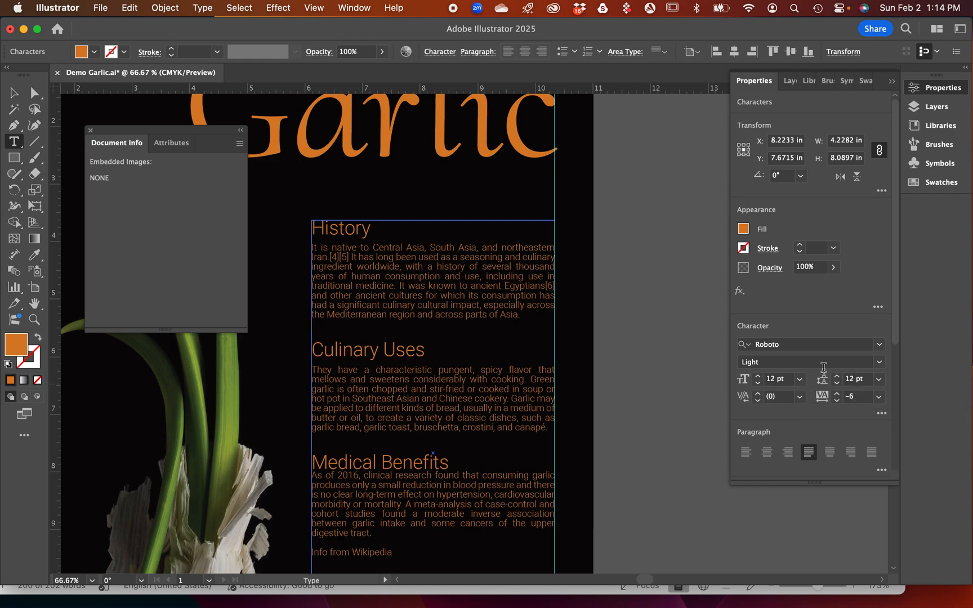
left_click(856, 378)
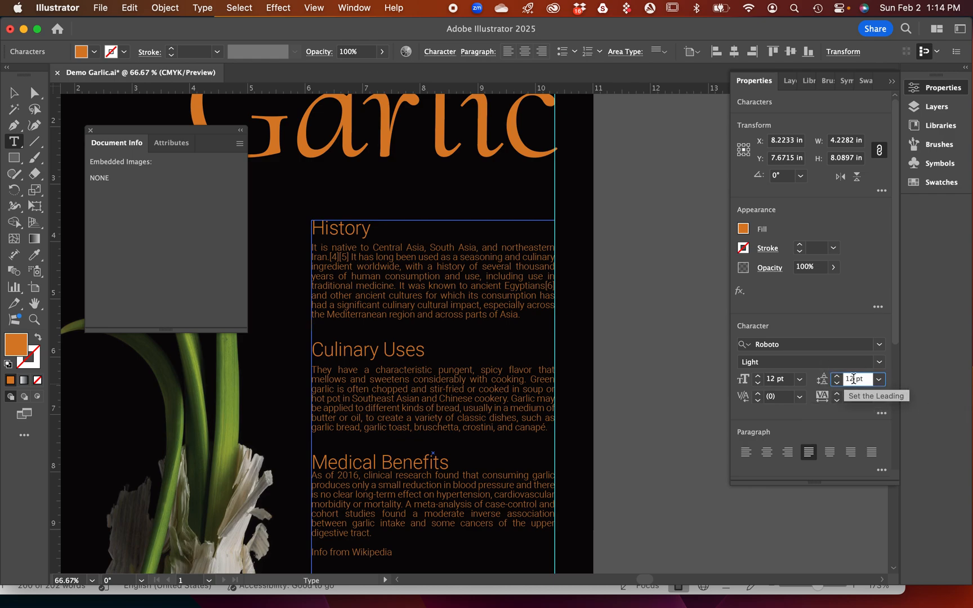
double_click(854, 379)
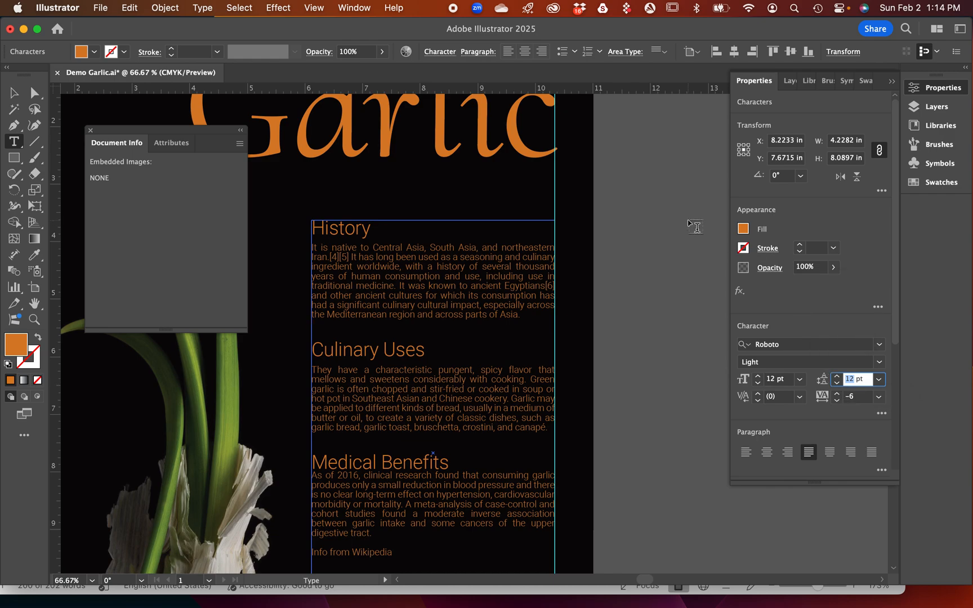
Step: Show the Character panel and move it clear of the poster text, over the Properties panel
left_click(359, 11)
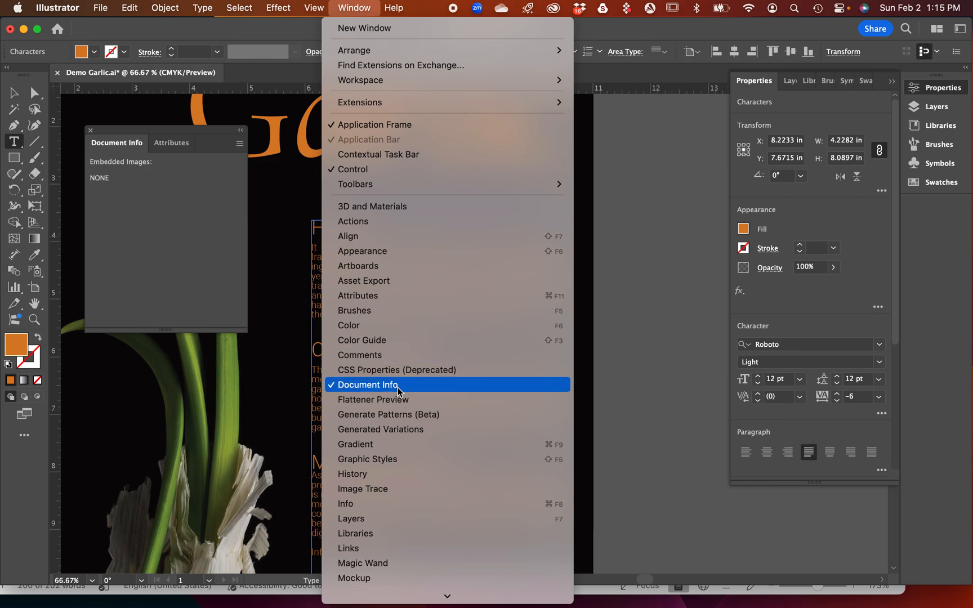
mouse_move(408, 599)
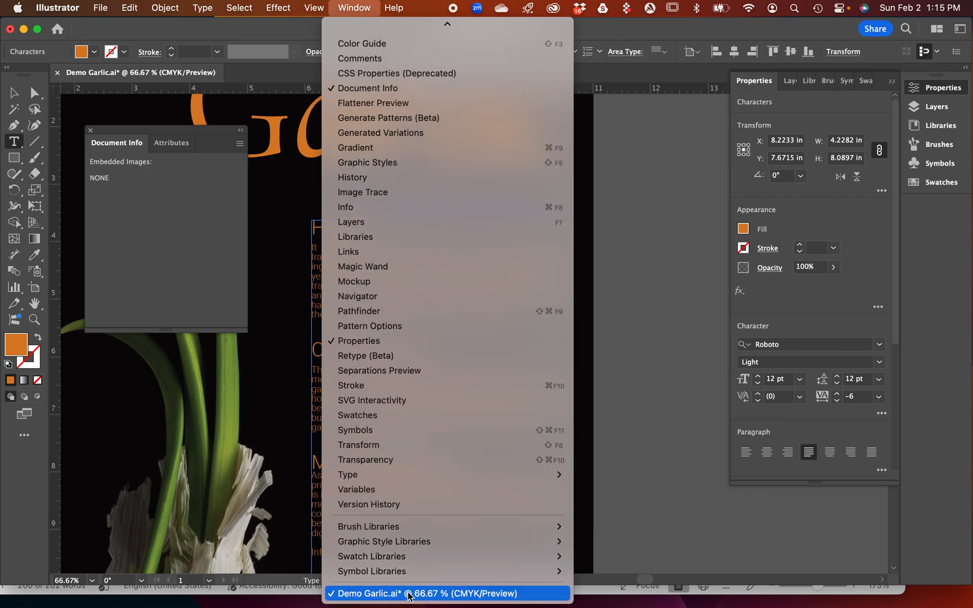
mouse_move(406, 479)
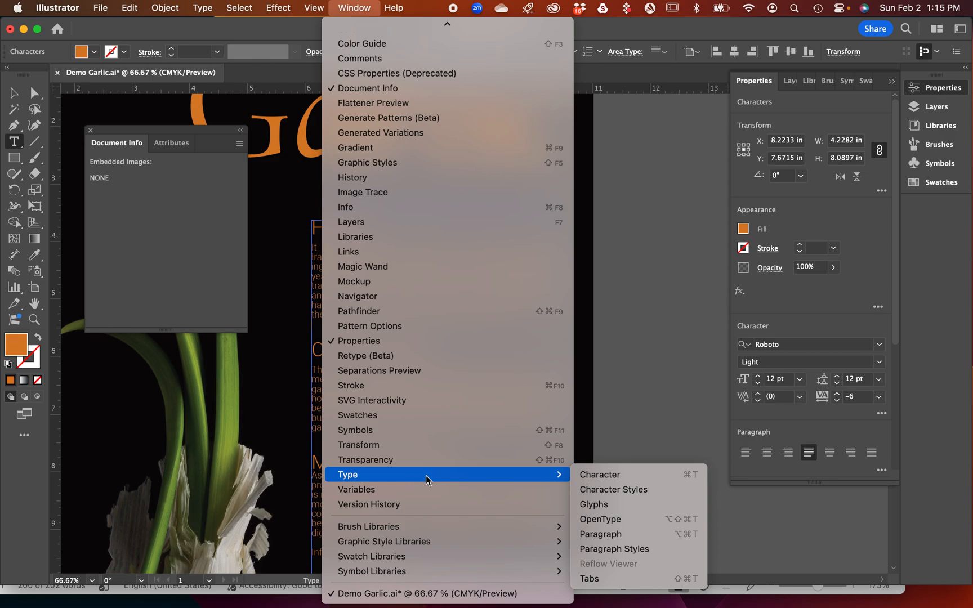
left_click(612, 479)
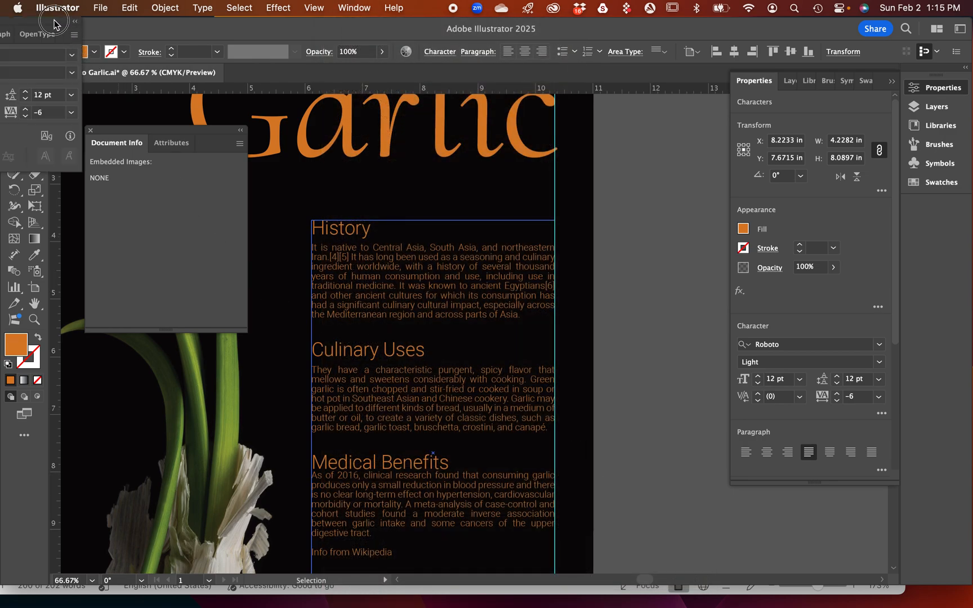
left_click_drag(53, 23, 834, 65)
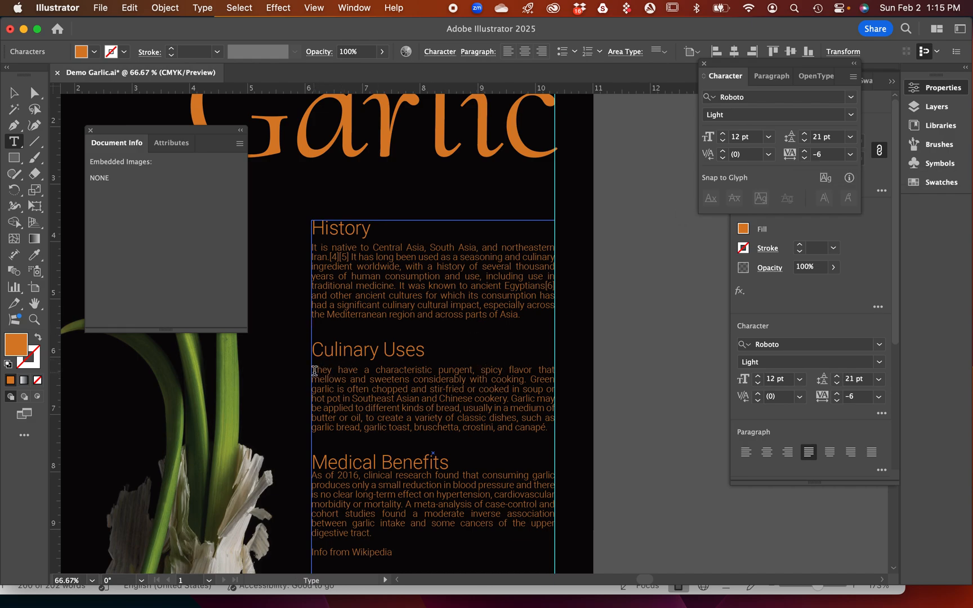
Step: Set the leading of the first body line under the Culinary Uses heading to 20 pt
left_click_drag(315, 371, 567, 367)
left_click(821, 138)
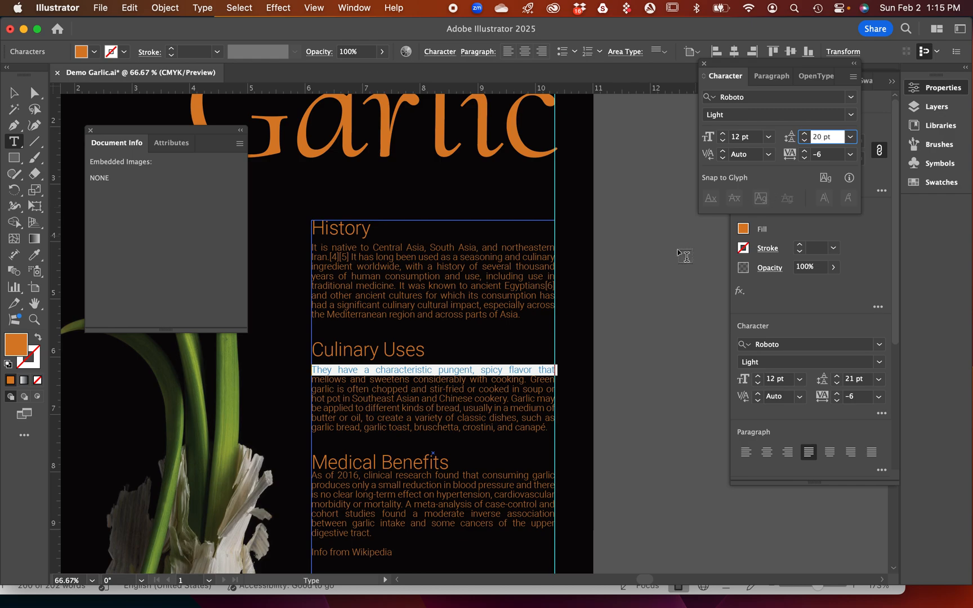
key("Return")
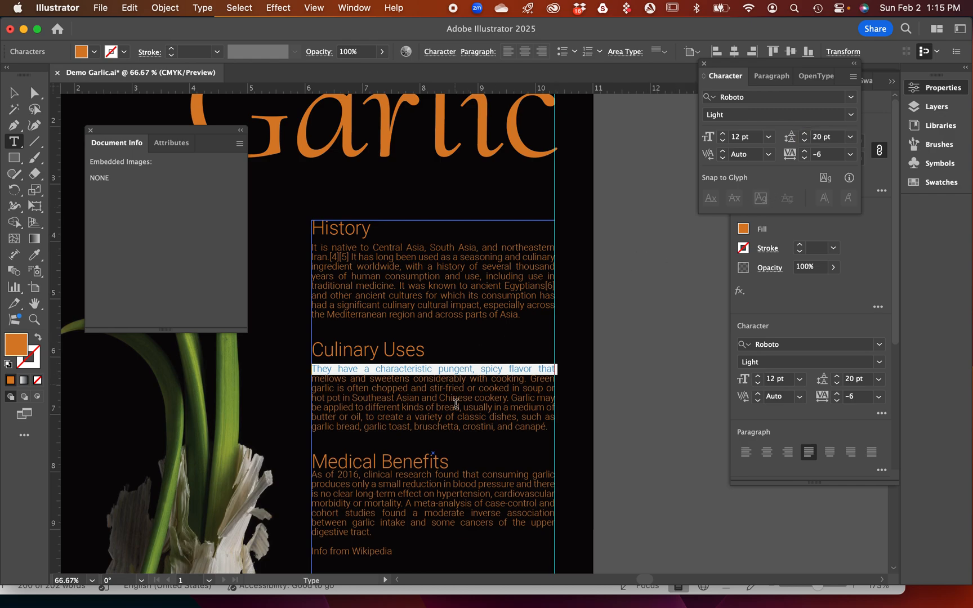
Step: Set the leading of the first body line under the Medical Benefits heading to 20 pt and deselect the text
left_click(523, 476)
left_click_drag(554, 476, 310, 476)
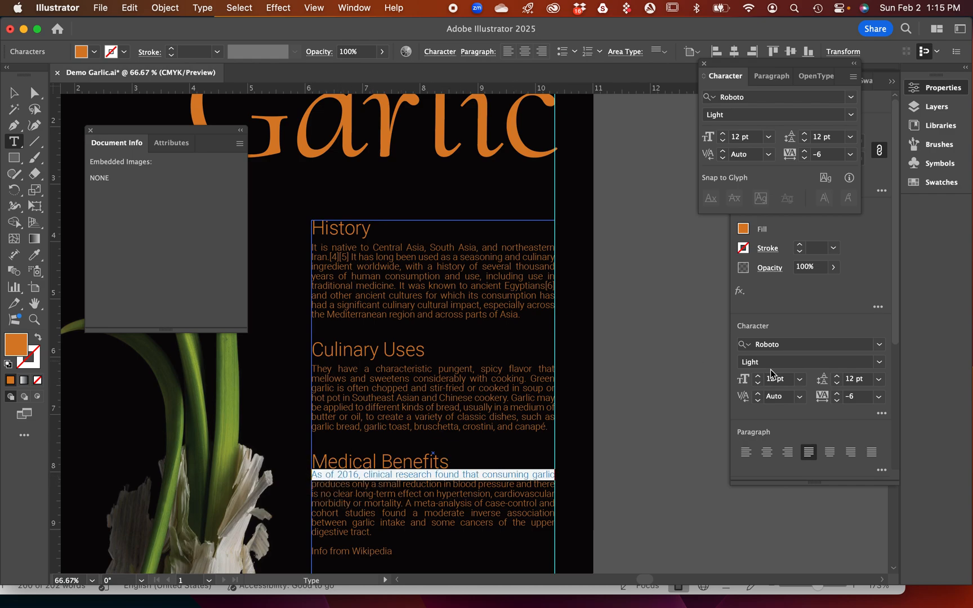
left_click(850, 137)
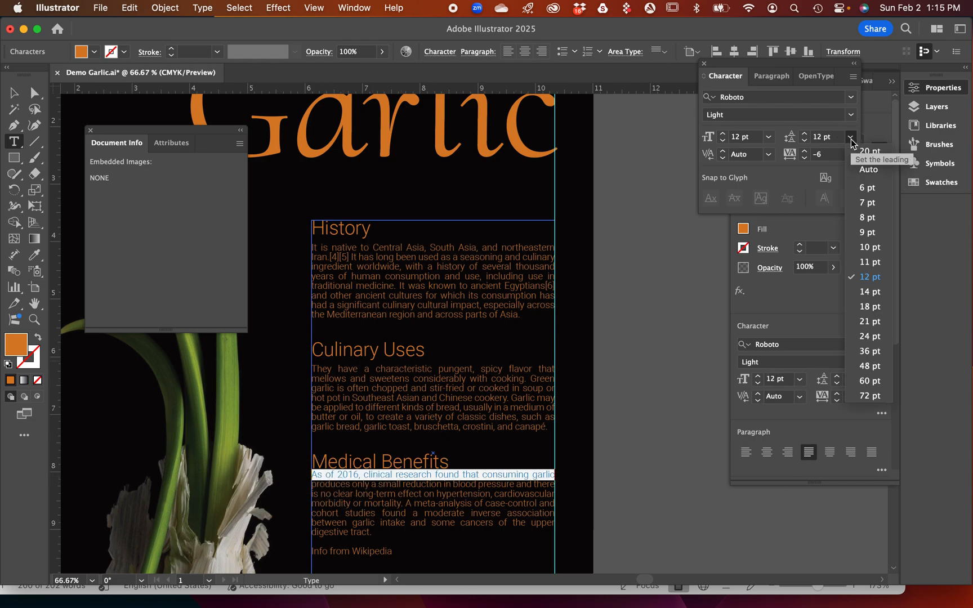
left_click(816, 137)
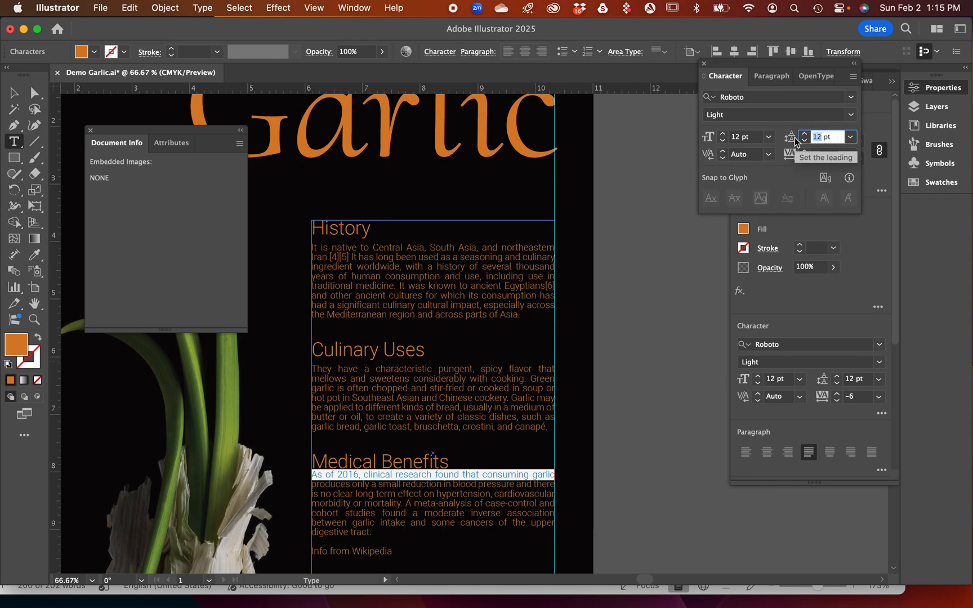
type("20")
key("Return")
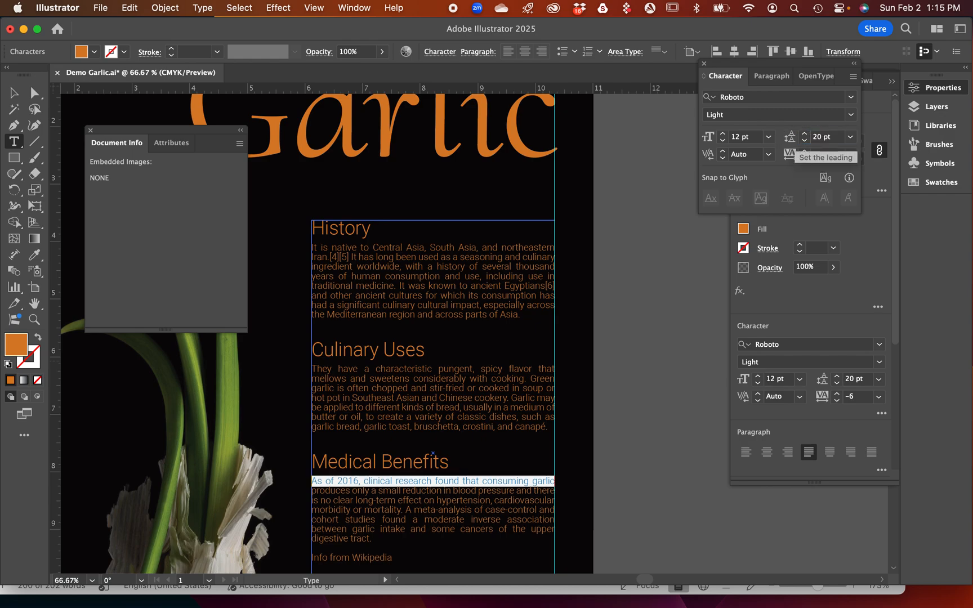
left_click(591, 378)
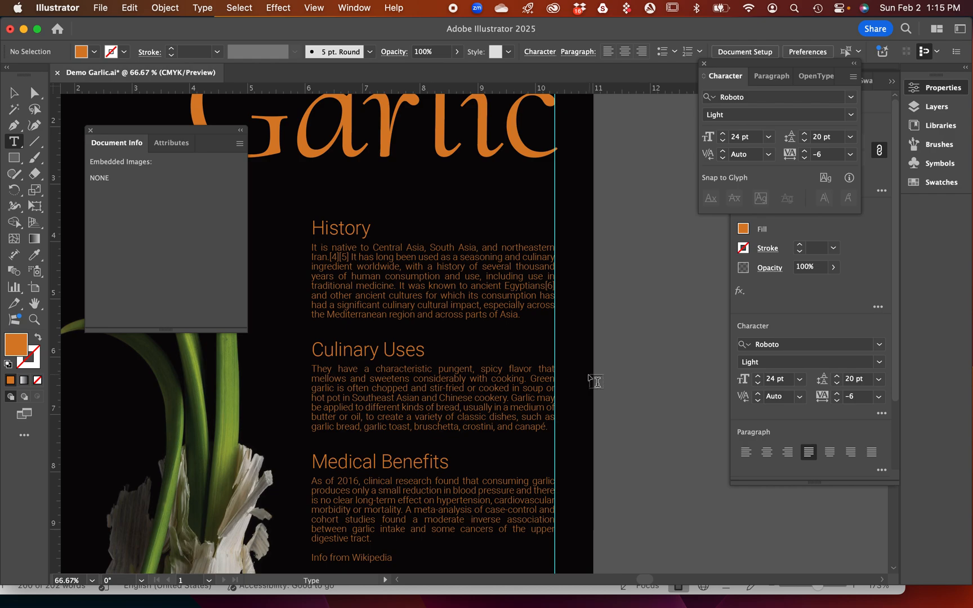
Step: Justify the "Info from Wikipedia" credit line with its last line aligned right, set its font size to 8 pt and deselect it
scroll(548, 407, "down", 3)
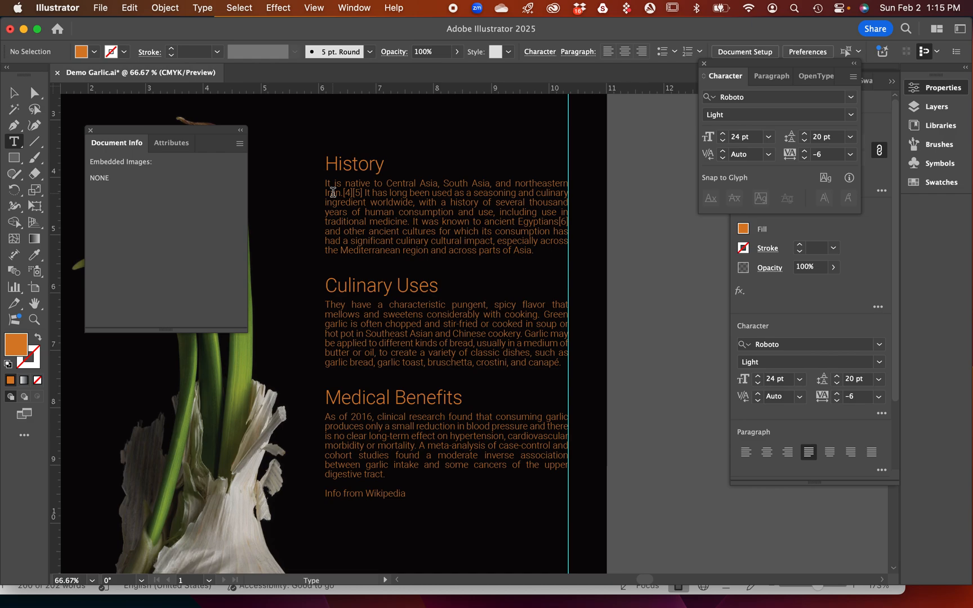
left_click(409, 493)
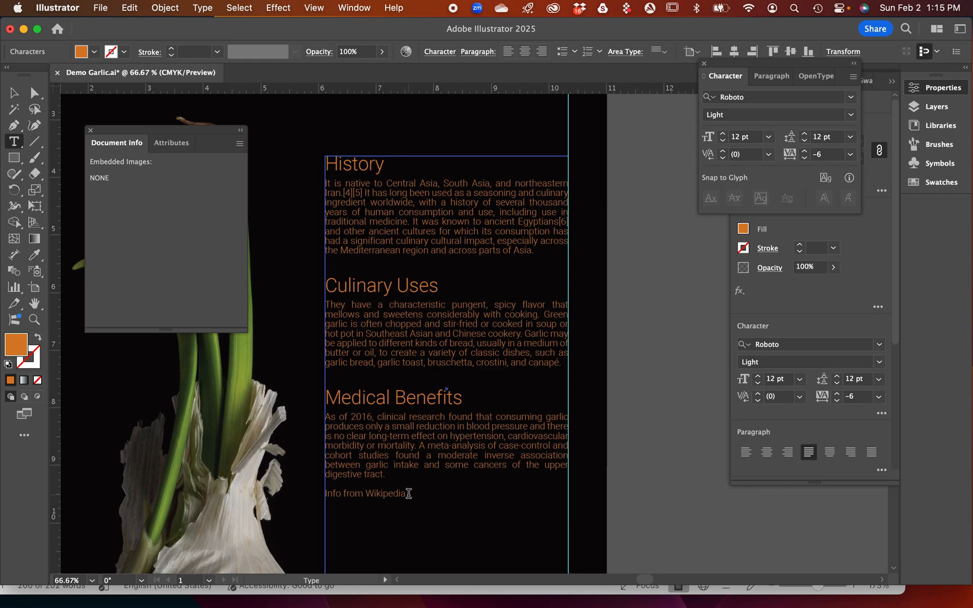
left_click_drag(409, 493, 321, 493)
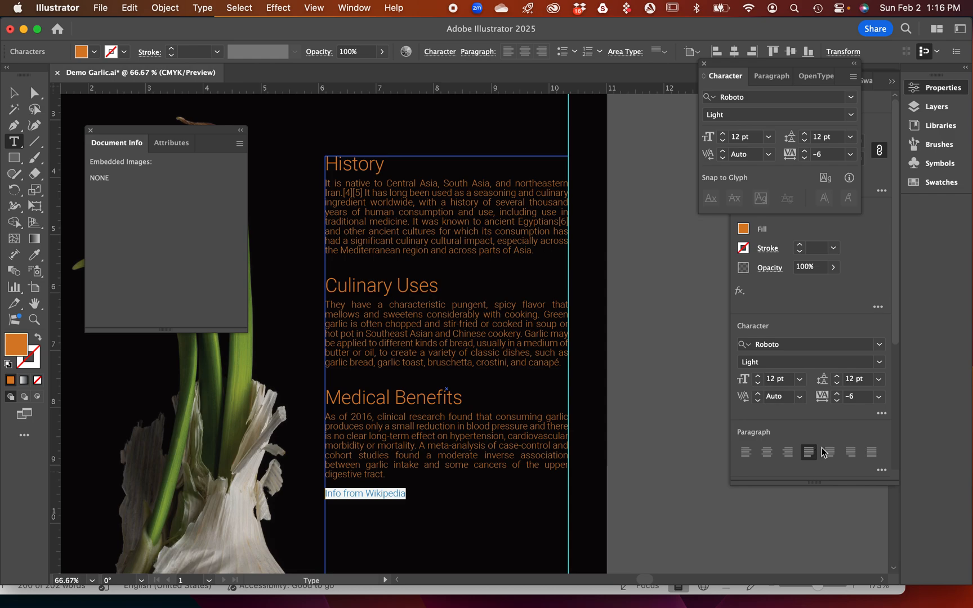
left_click(851, 454)
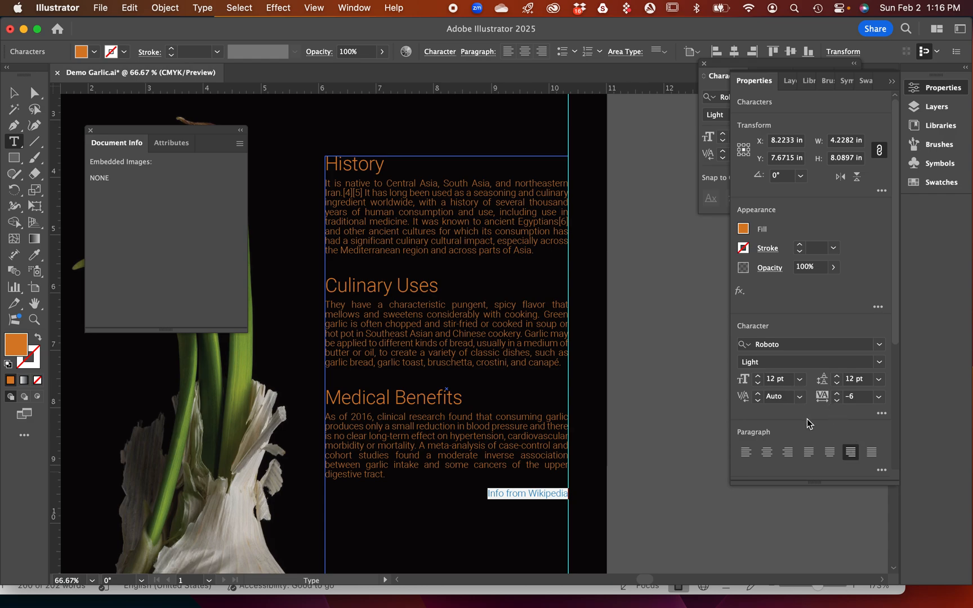
left_click(800, 379)
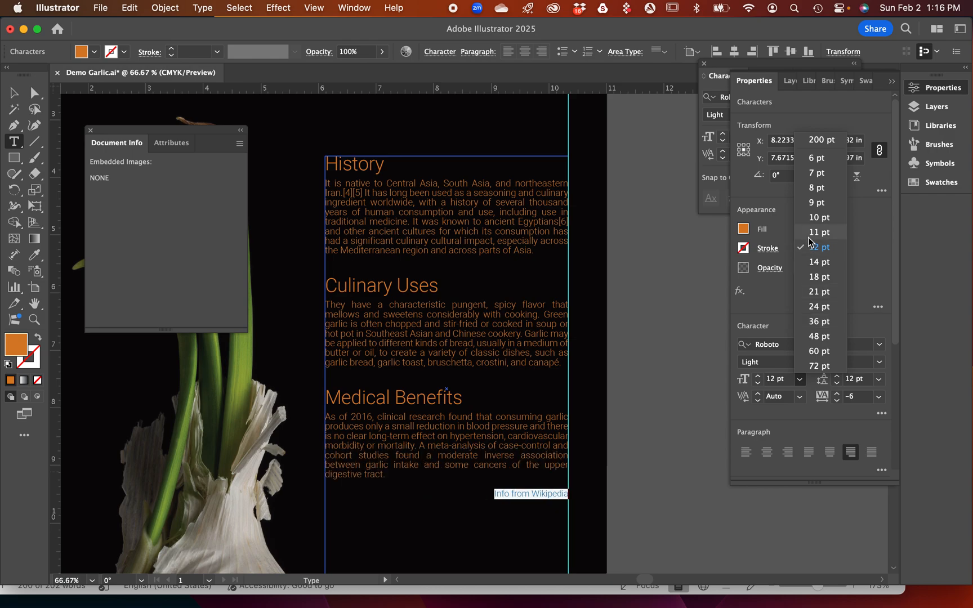
left_click(816, 188)
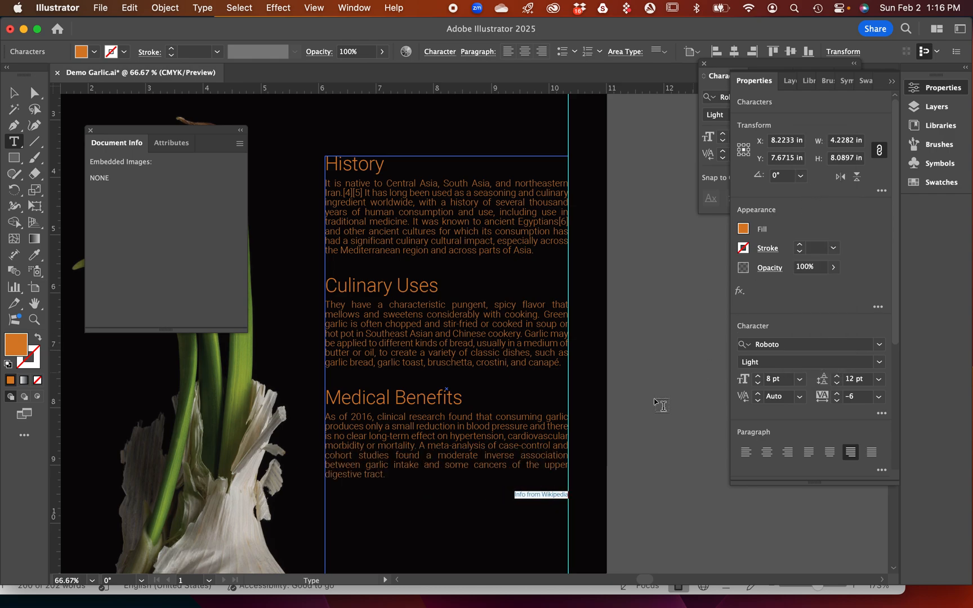
key("super+shift+a")
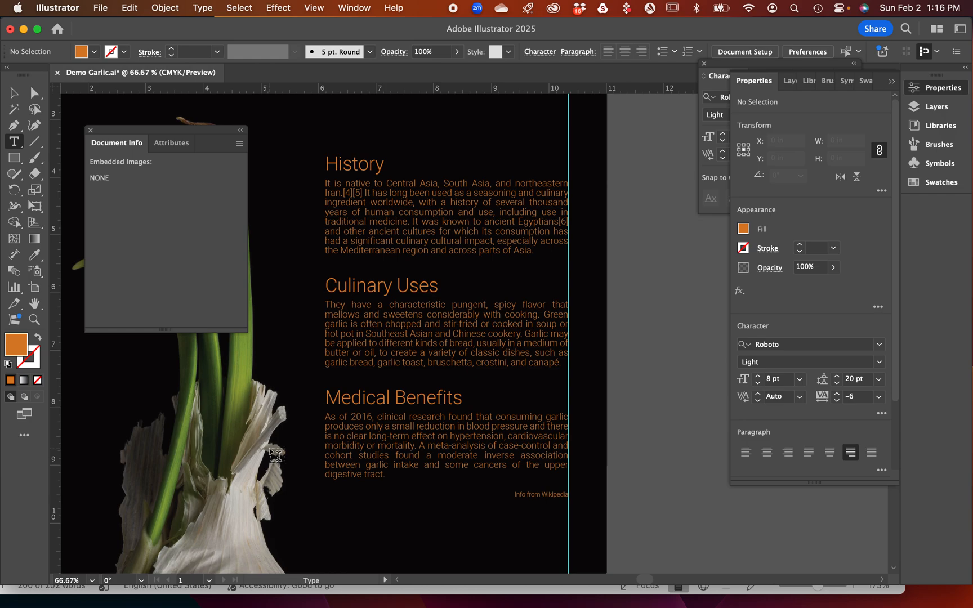
Step: Close the floating Document Info panel to clear the view of the poster
left_click(34, 320)
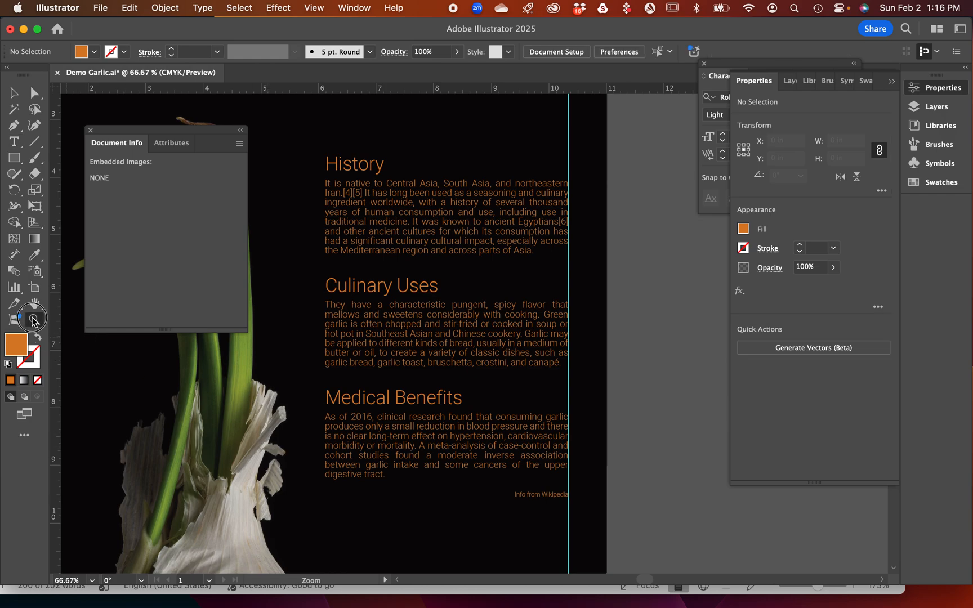
left_click(483, 377, "alt")
left_click(482, 378, "alt")
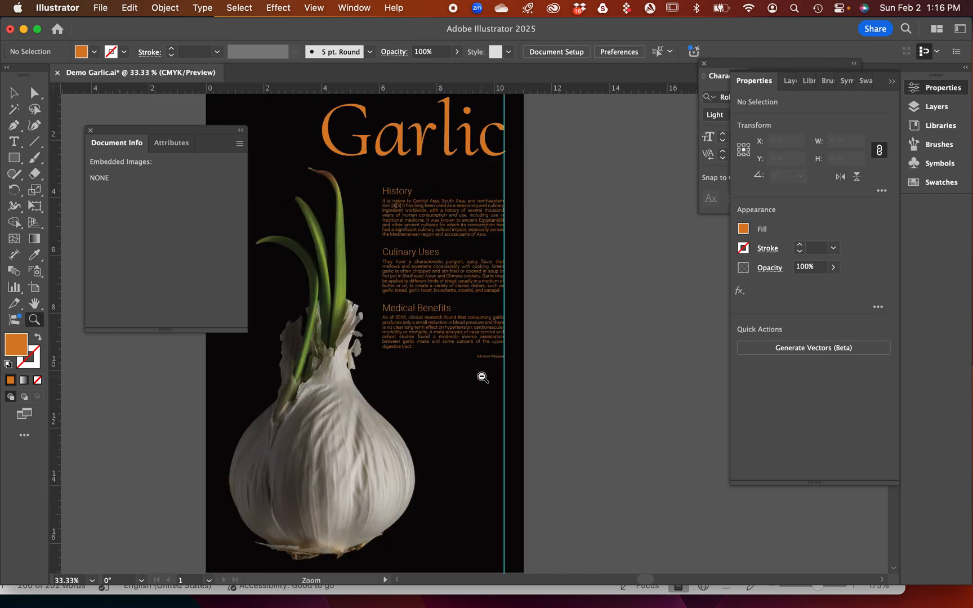
left_click(482, 377, "alt")
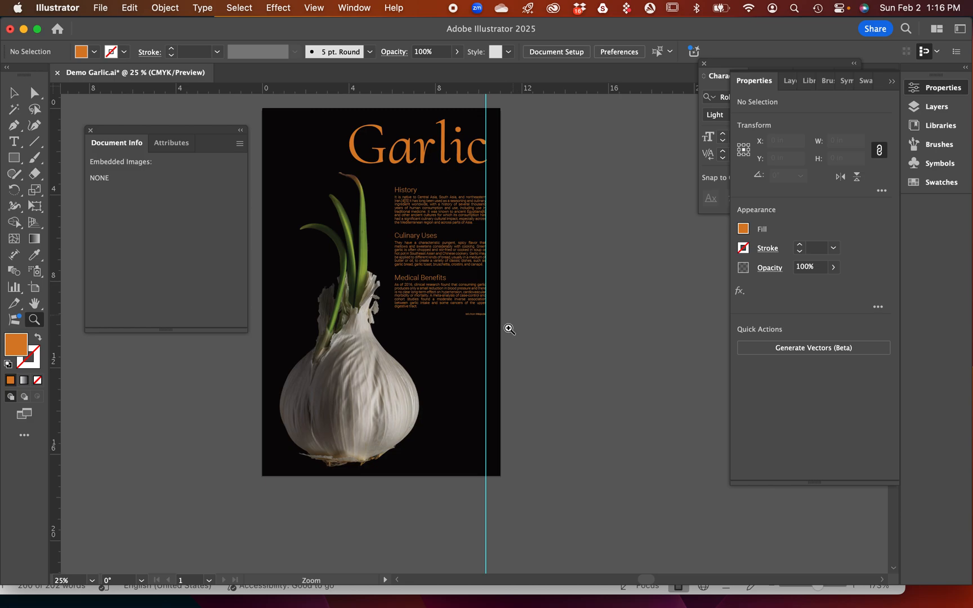
left_click(478, 341)
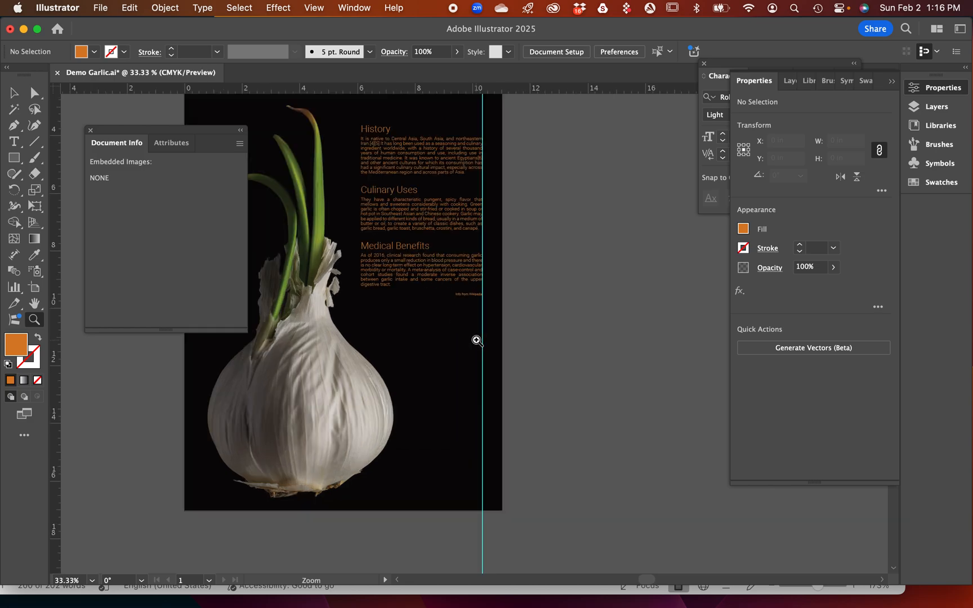
left_click(90, 131)
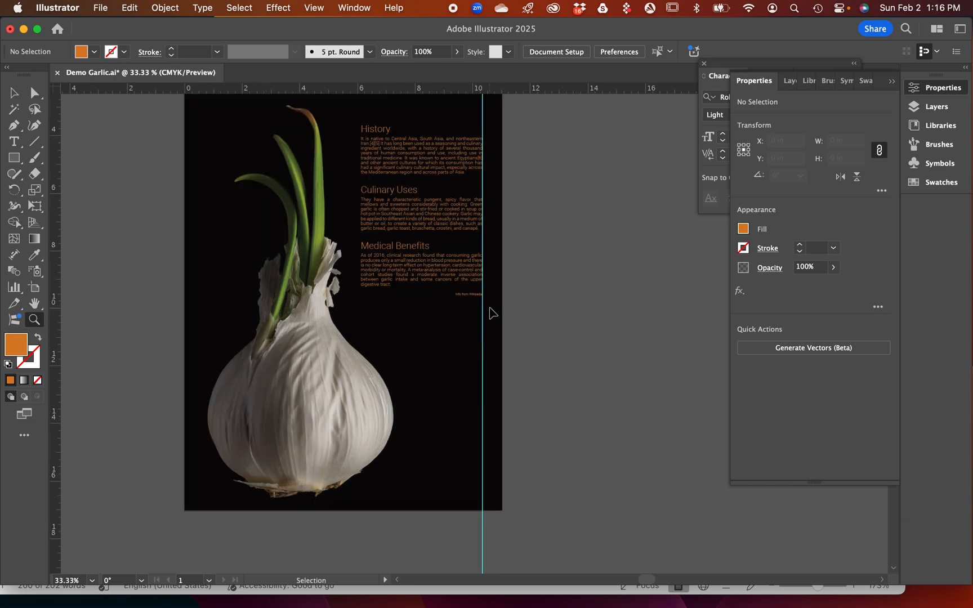
key("super+o")
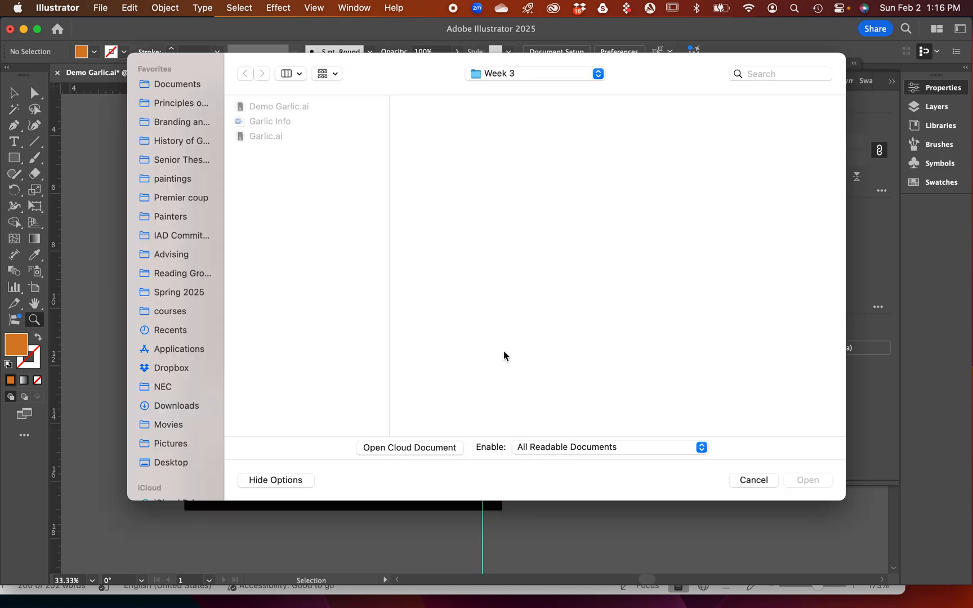
left_click(753, 480)
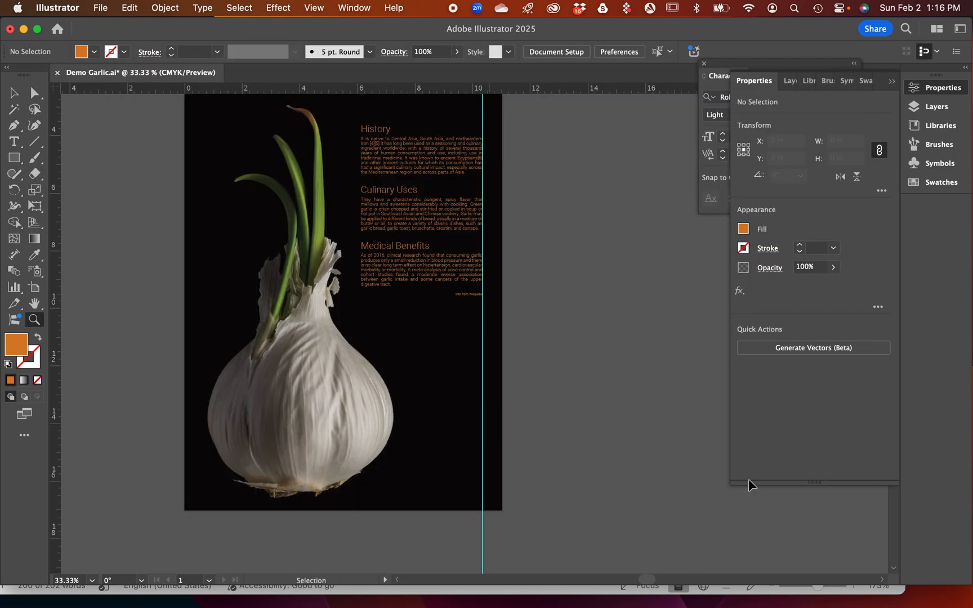
Step: Hide the guides, including the vertical one along the right edge of the title and text column
key("super+0")
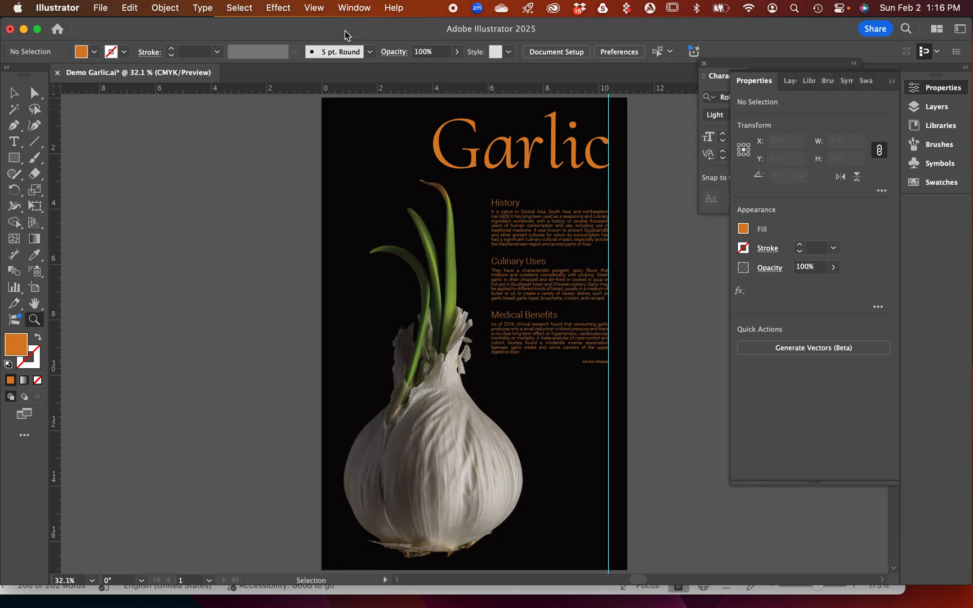
left_click(314, 8)
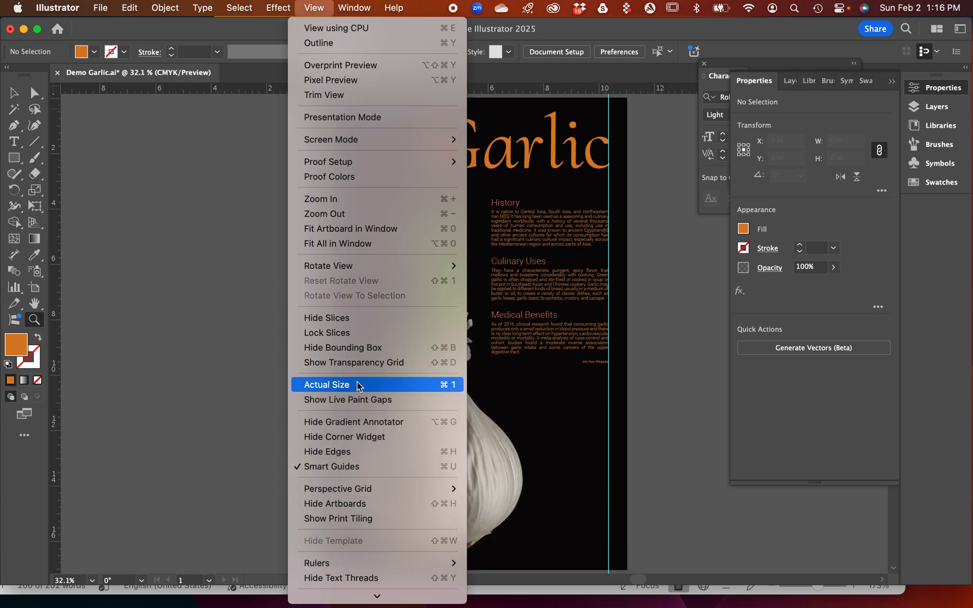
scroll(360, 385, "down", 5)
mouse_move(342, 482)
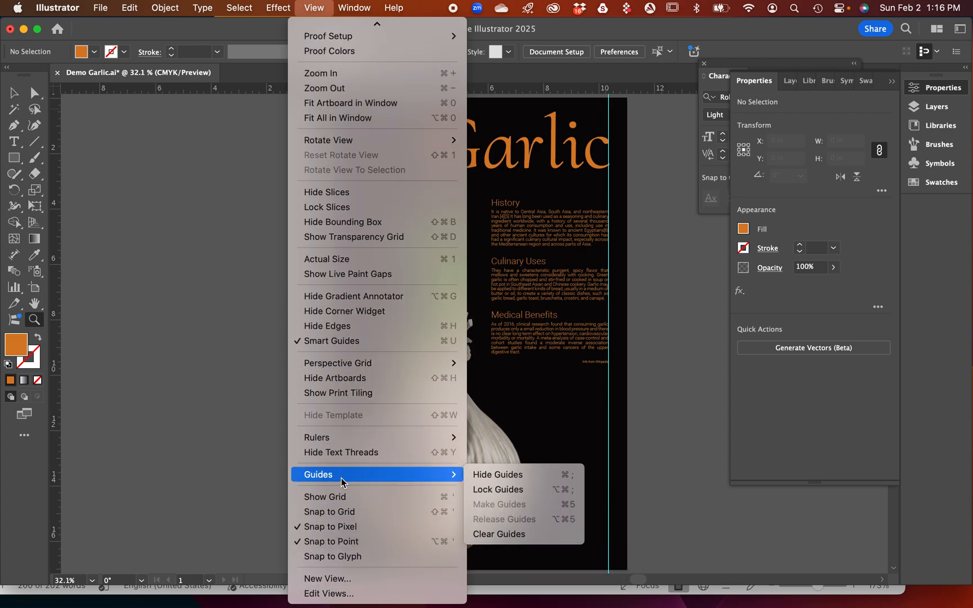
left_click(490, 476)
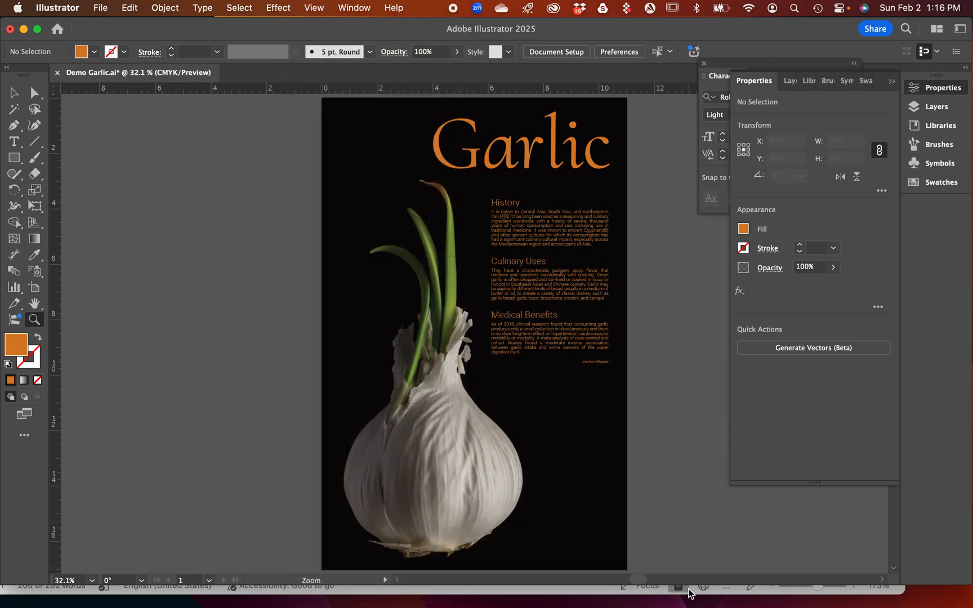